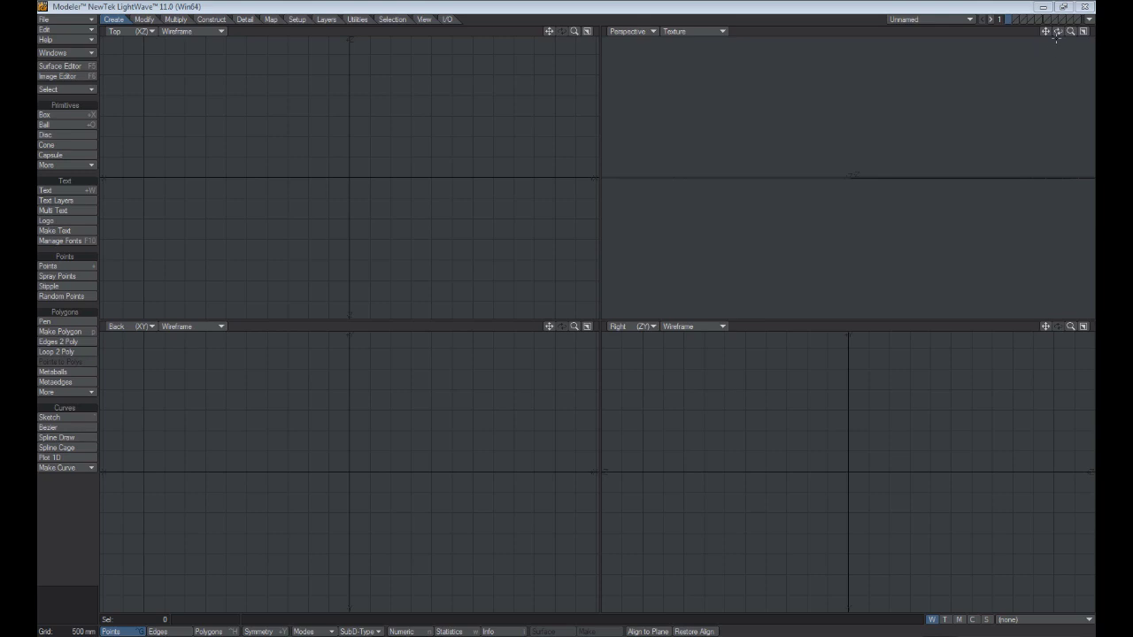
Turn the perspective viewport's grid off and back on in its individual viewport display settings
{"action": "mouse_move", "coordinate": [1059, 33]}
{"action": "left_mouse_down"}
{"action": "mouse_move", "coordinate": [1041, 53]}
{"action": "mouse_move", "coordinate": [1050, 68]}
{"action": "mouse_move", "coordinate": [1036, 64]}
{"action": "mouse_move", "coordinate": [1040, 44]}
{"action": "left_mouse_up"}
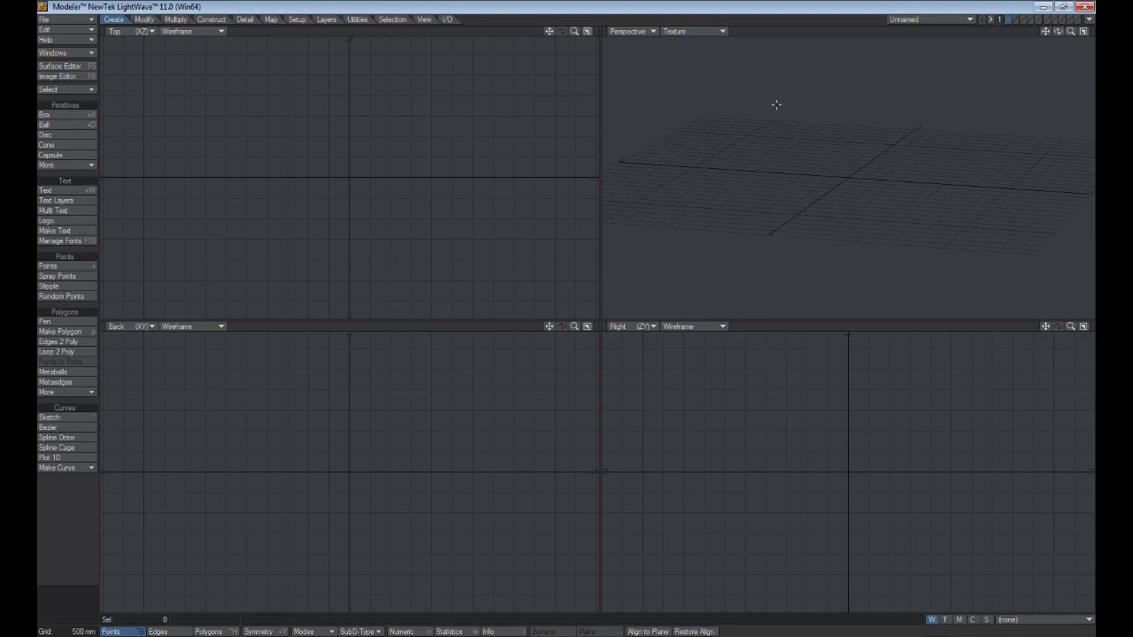
{"action": "key", "text": "d"}
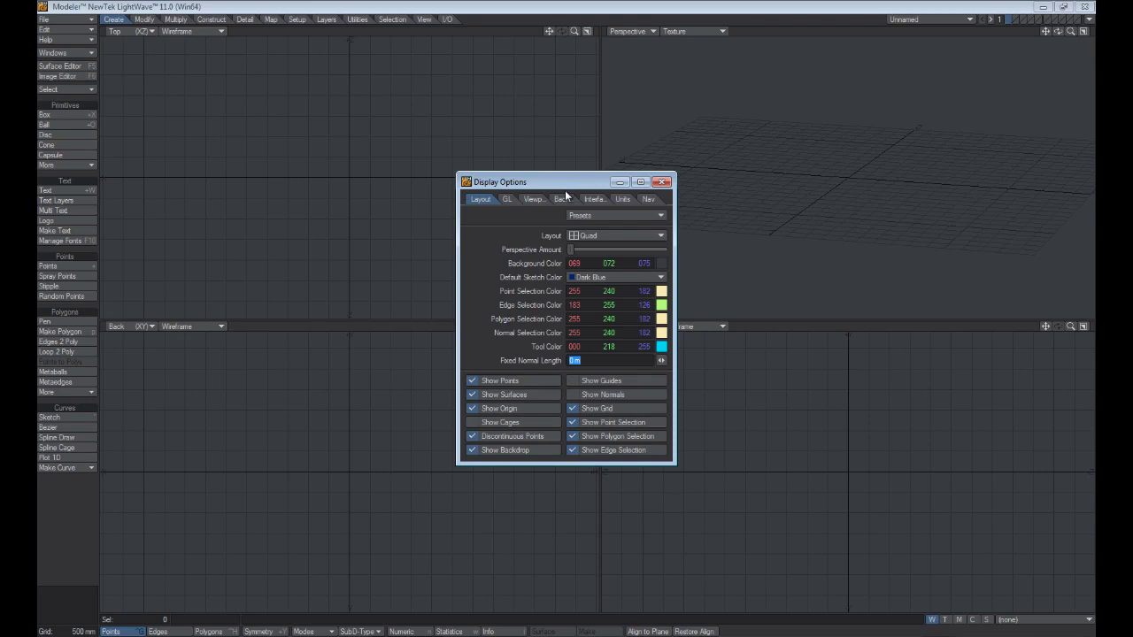
{"action": "left_click", "coordinate": [534, 199]}
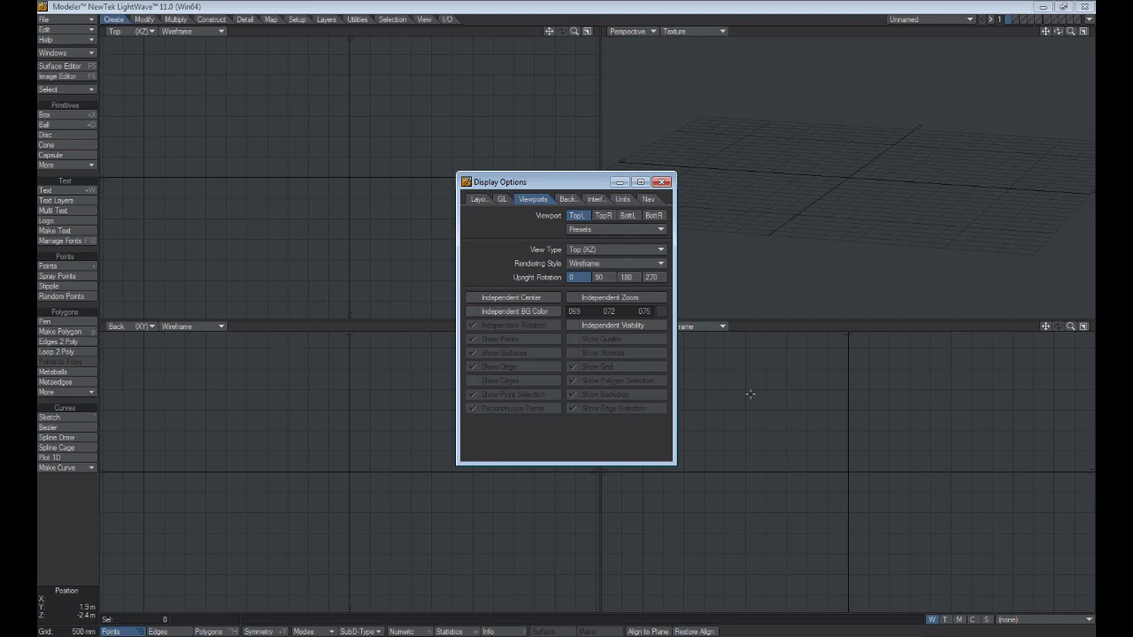
{"action": "left_click_drag", "start_coordinate": [583, 186], "coordinate": [503, 183]}
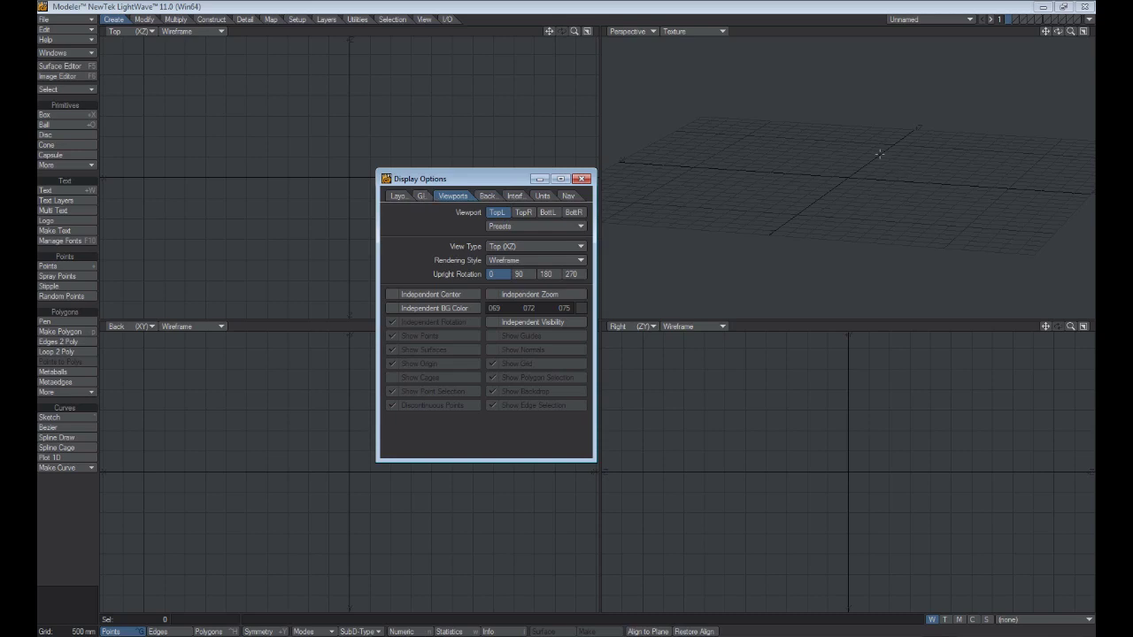
{"action": "left_click", "coordinate": [527, 212]}
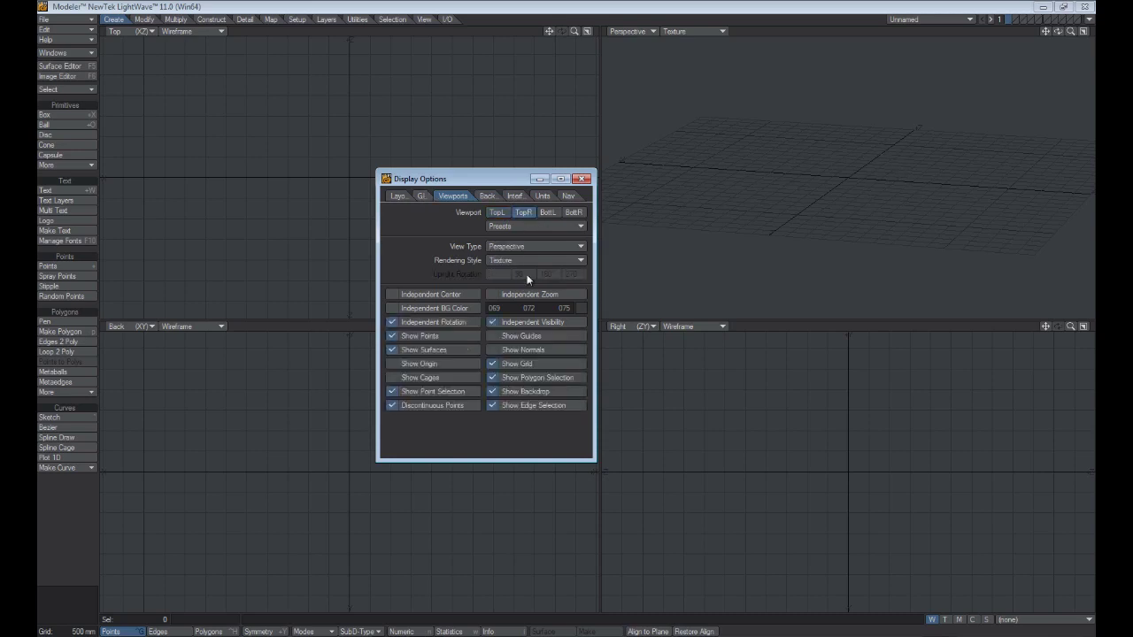
{"action": "left_click", "coordinate": [520, 363]}
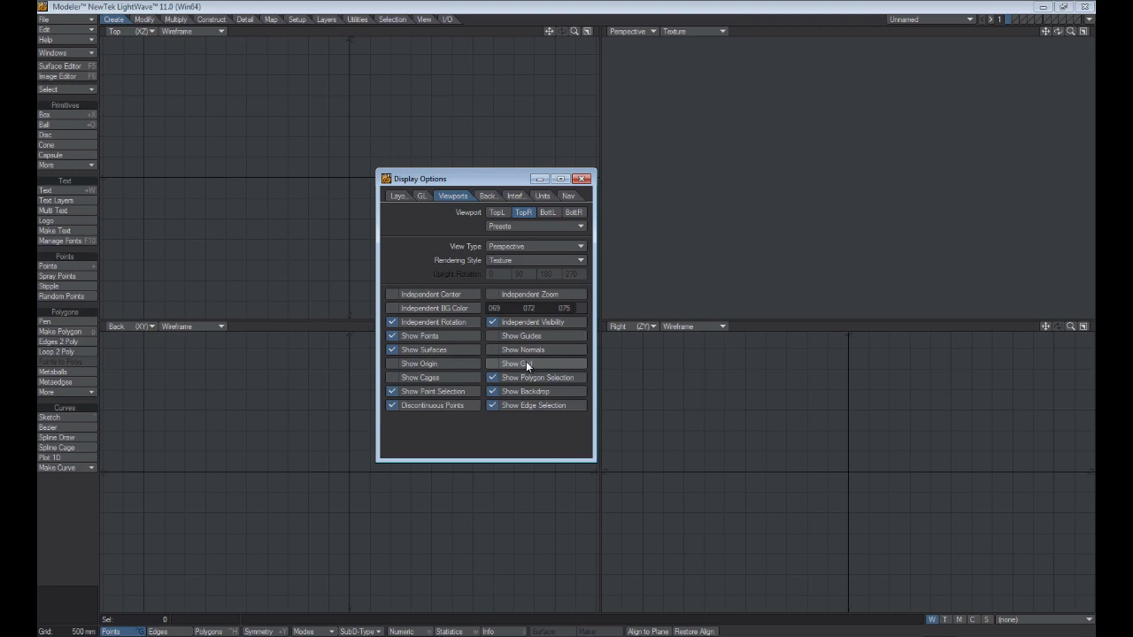
{"action": "left_click", "coordinate": [526, 363]}
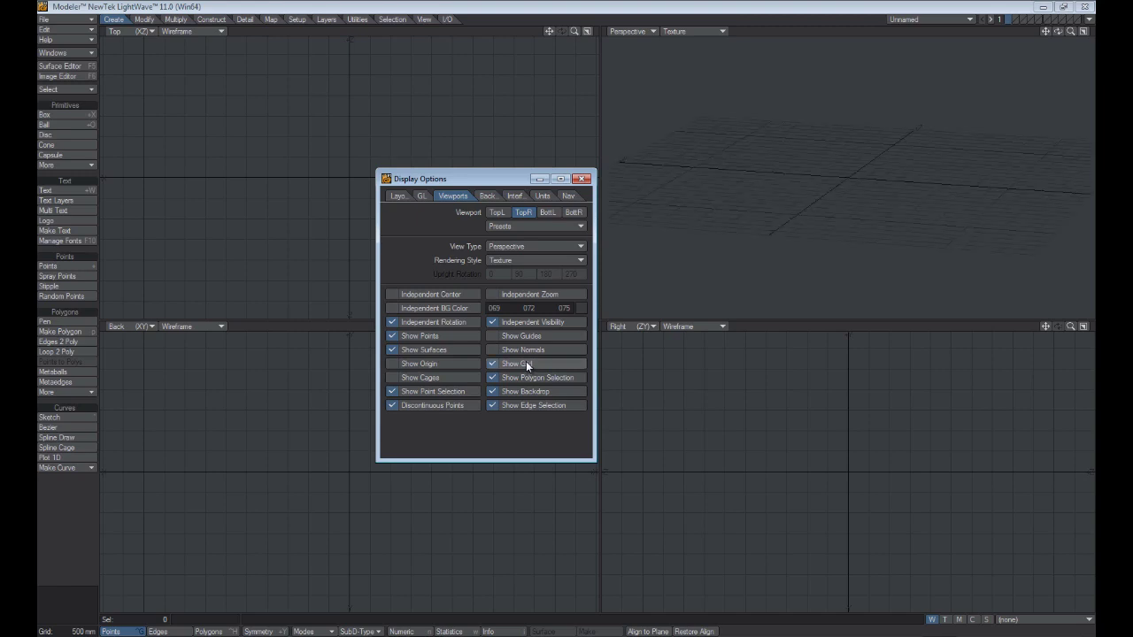
Adjust the background color for the viewport layout in the Display Options and close the dialog
{"action": "left_click", "coordinate": [400, 195]}
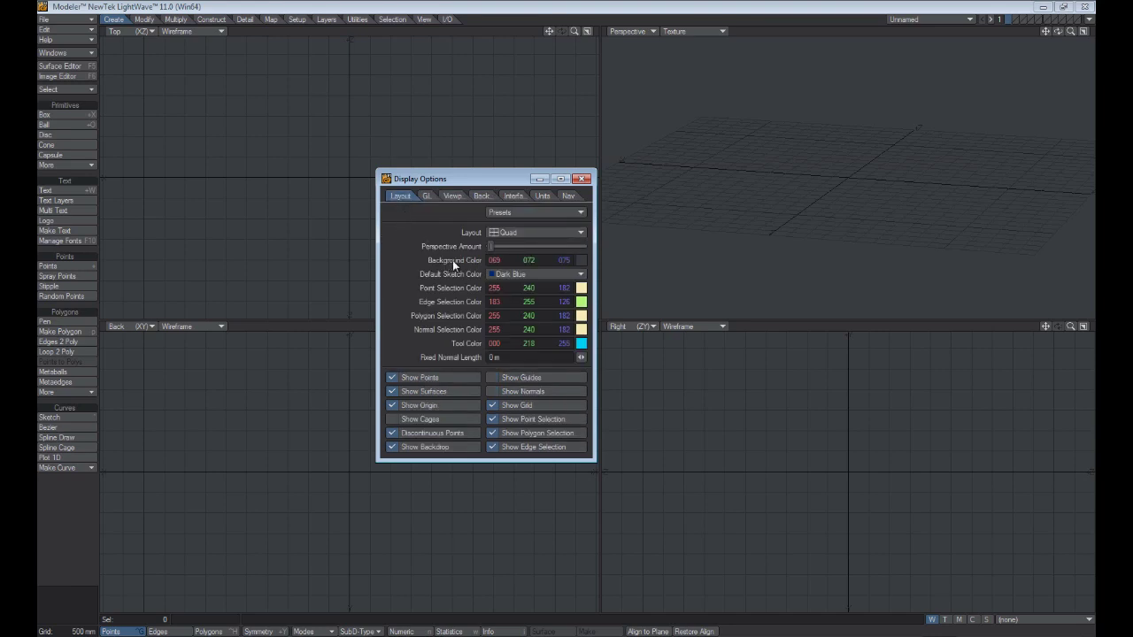
{"action": "mouse_move", "coordinate": [581, 261]}
{"action": "left_mouse_down"}
{"action": "mouse_move", "coordinate": [571, 267]}
{"action": "mouse_move", "coordinate": [580, 260]}
{"action": "left_mouse_up"}
{"action": "left_click", "coordinate": [579, 180]}
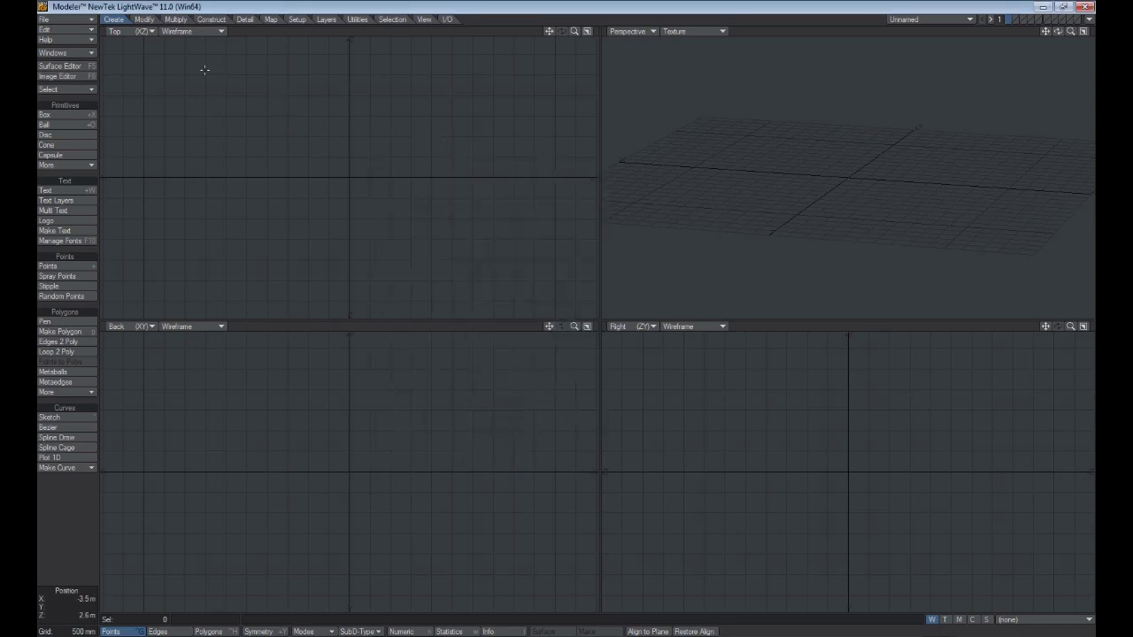
{"action": "left_click", "coordinate": [147, 19]}
{"action": "left_click", "coordinate": [178, 19]}
{"action": "left_click", "coordinate": [211, 20]}
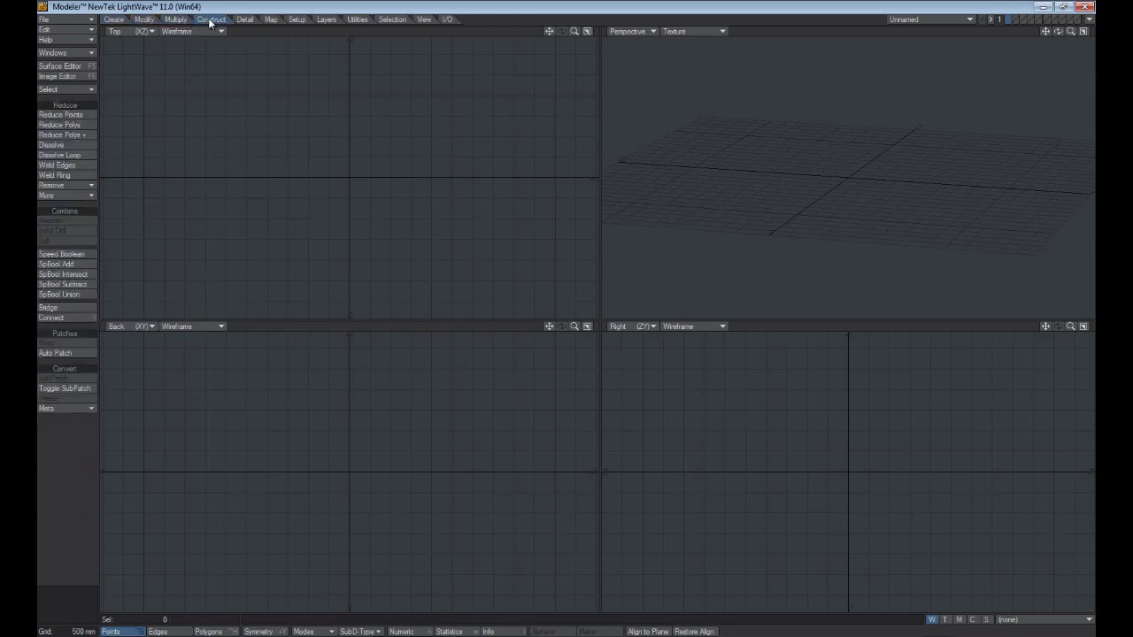
{"action": "left_click", "coordinate": [115, 19]}
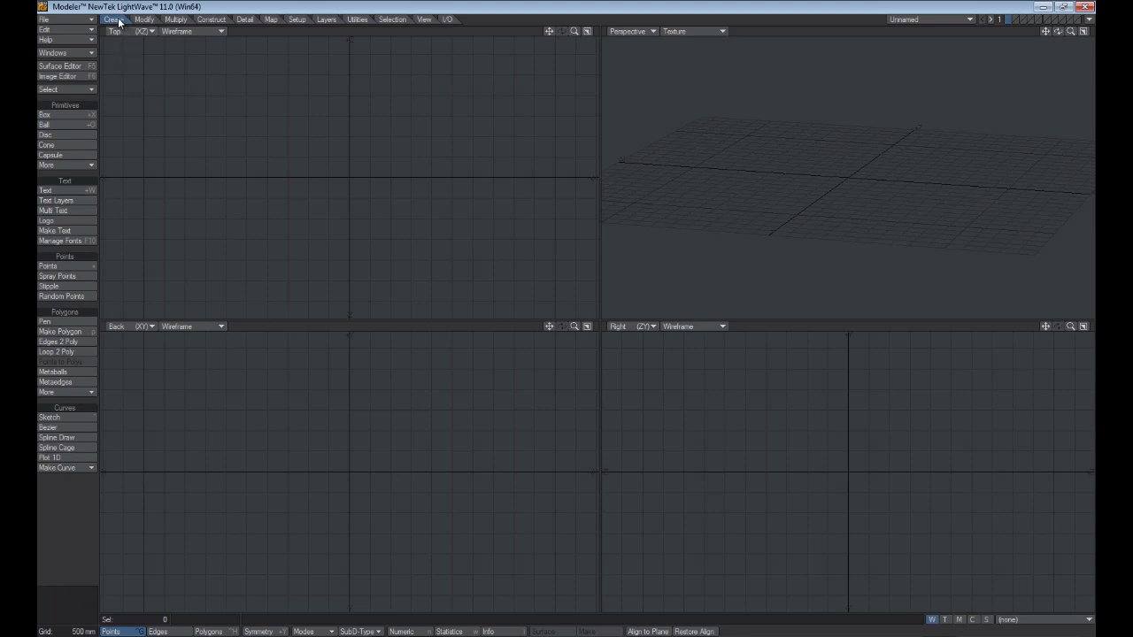
Draw a box on the ground plane near the origin, about 2.35 m high and deep, and widen it to 4.78 m
{"action": "left_click", "coordinate": [74, 115]}
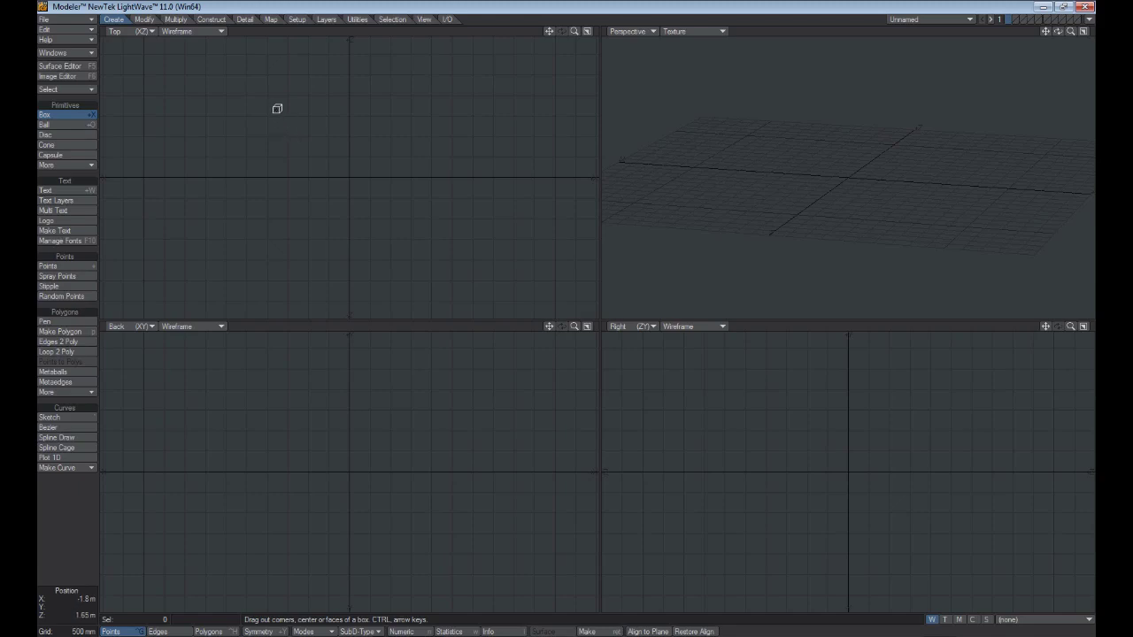
{"action": "left_click_drag", "start_coordinate": [268, 107], "coordinate": [435, 248]}
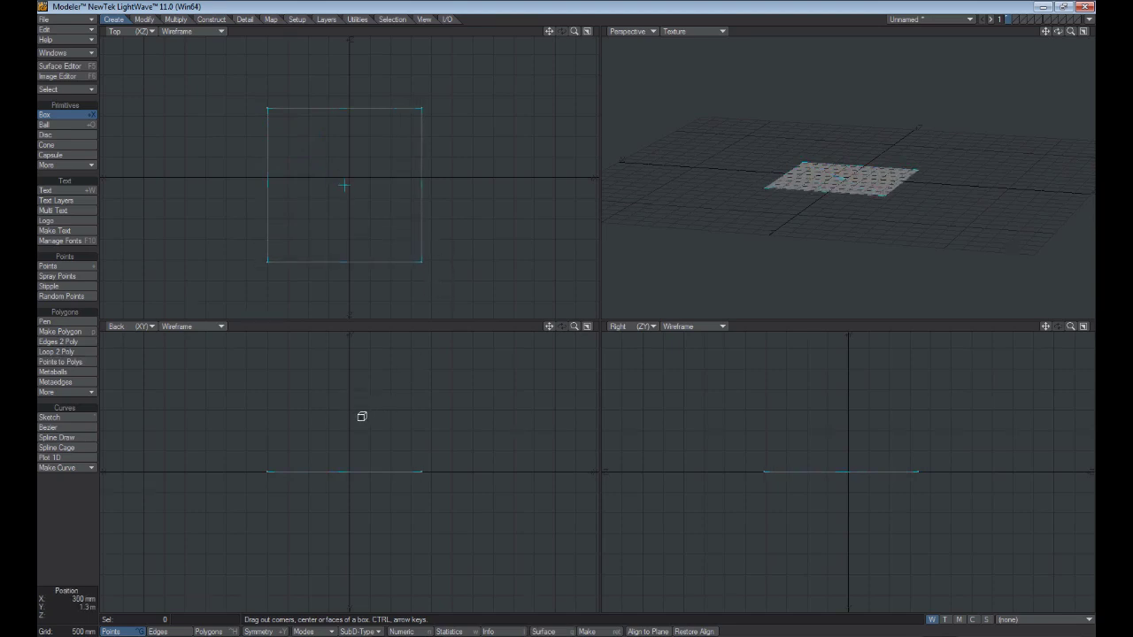
{"action": "left_click_drag", "start_coordinate": [362, 412], "coordinate": [361, 374]}
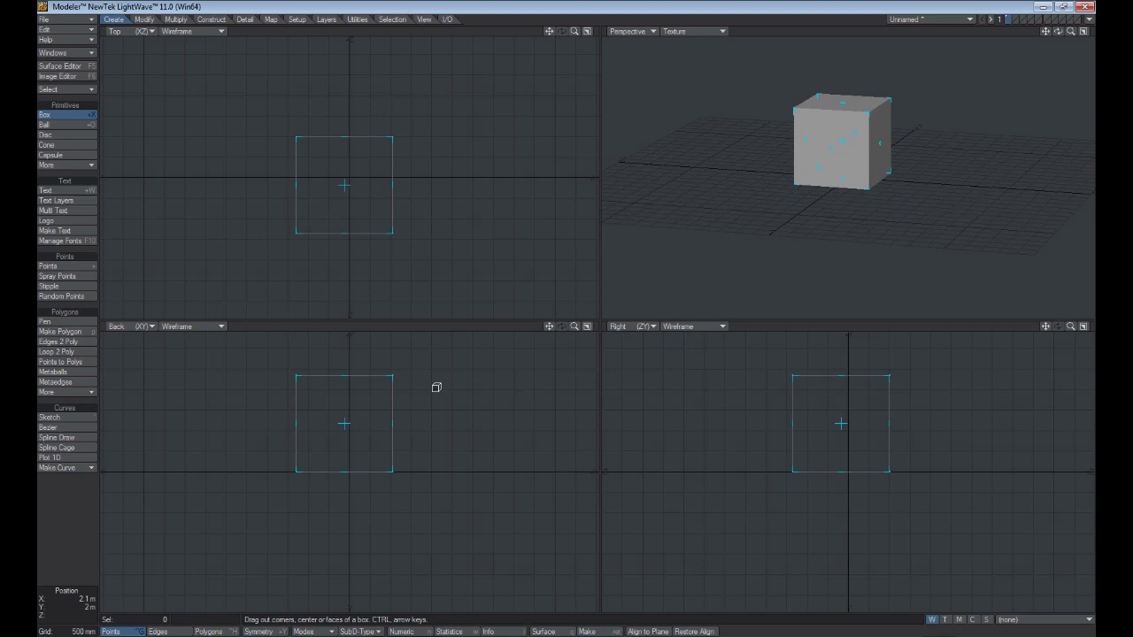
{"action": "key", "text": "n"}
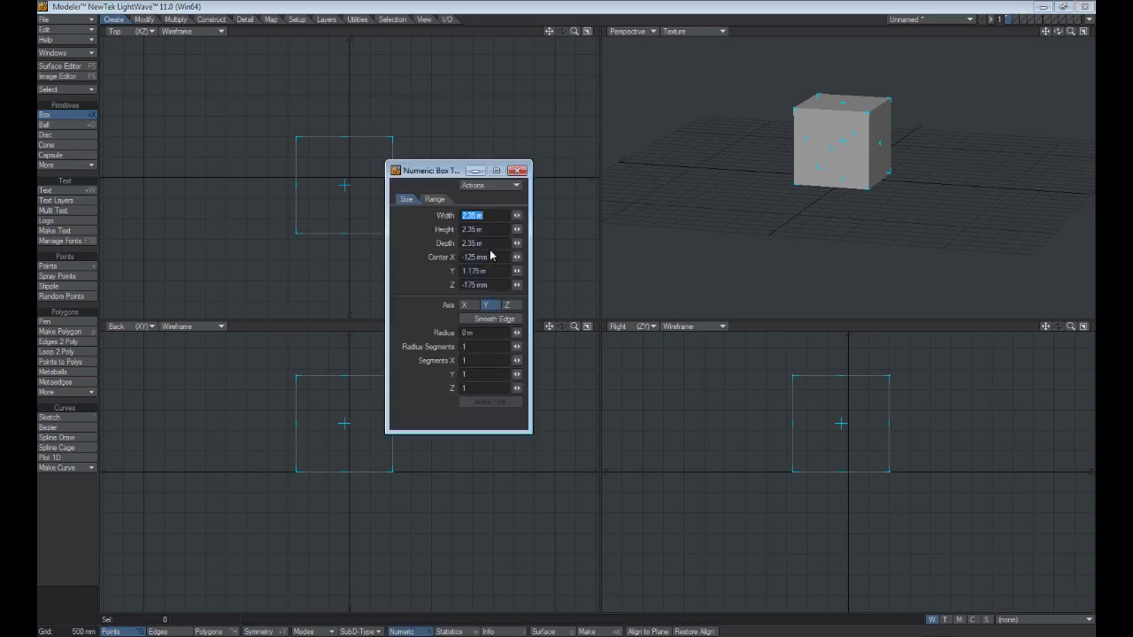
{"action": "left_click_drag", "start_coordinate": [518, 217], "coordinate": [556, 217]}
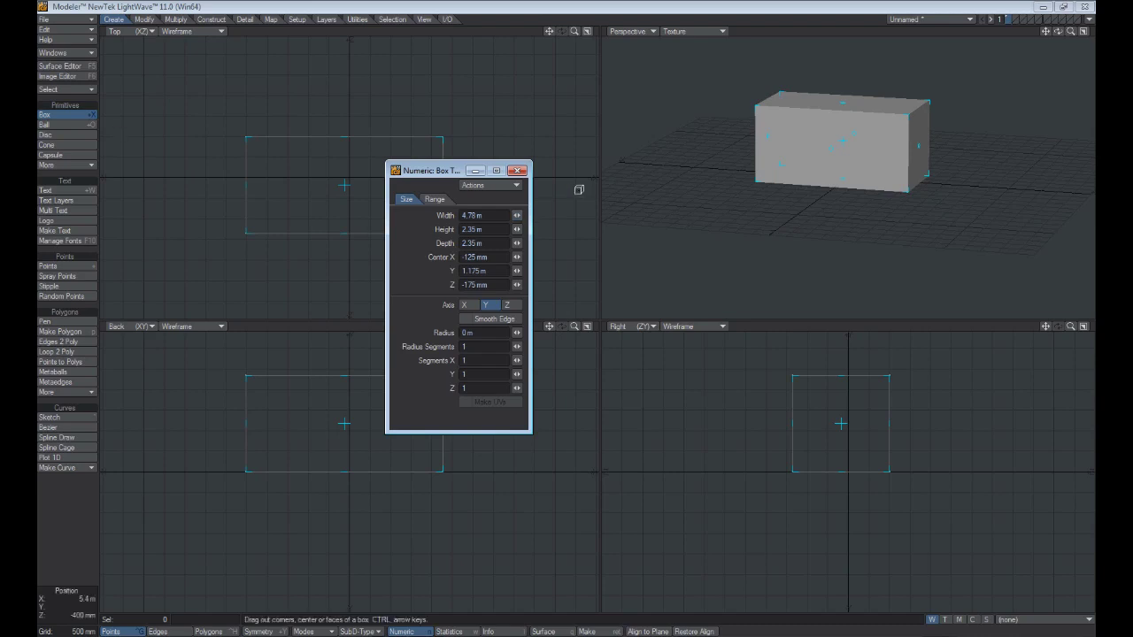
Set the perspective viewport's rendering style to Textured Wire and divide the box into 10 segments along X
{"action": "left_click", "coordinate": [689, 31]}
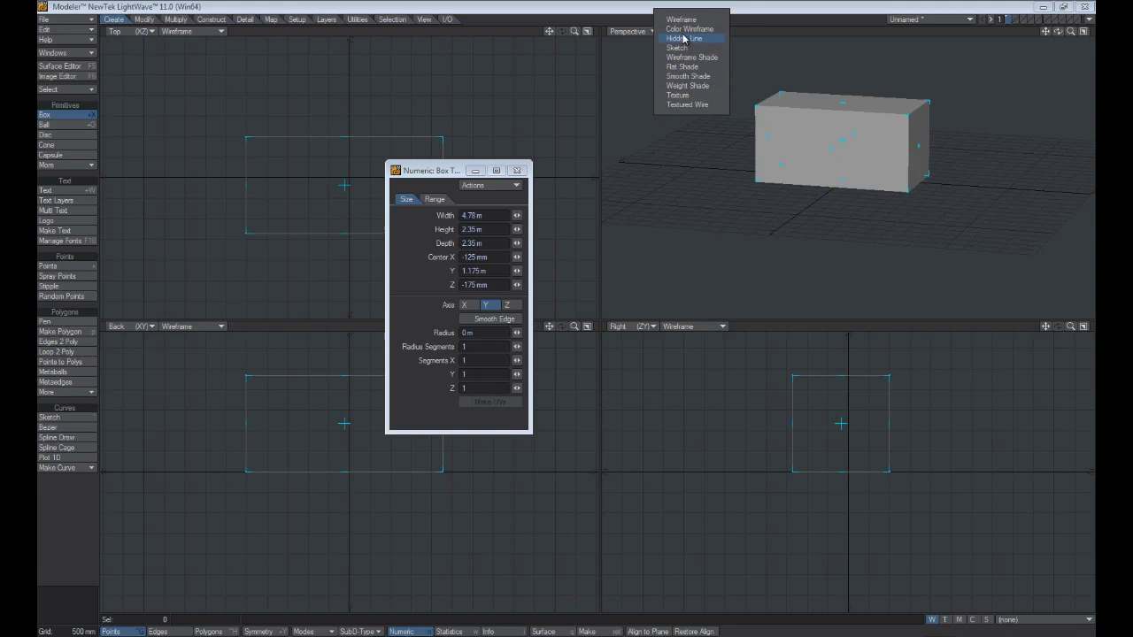
{"action": "left_click", "coordinate": [684, 104]}
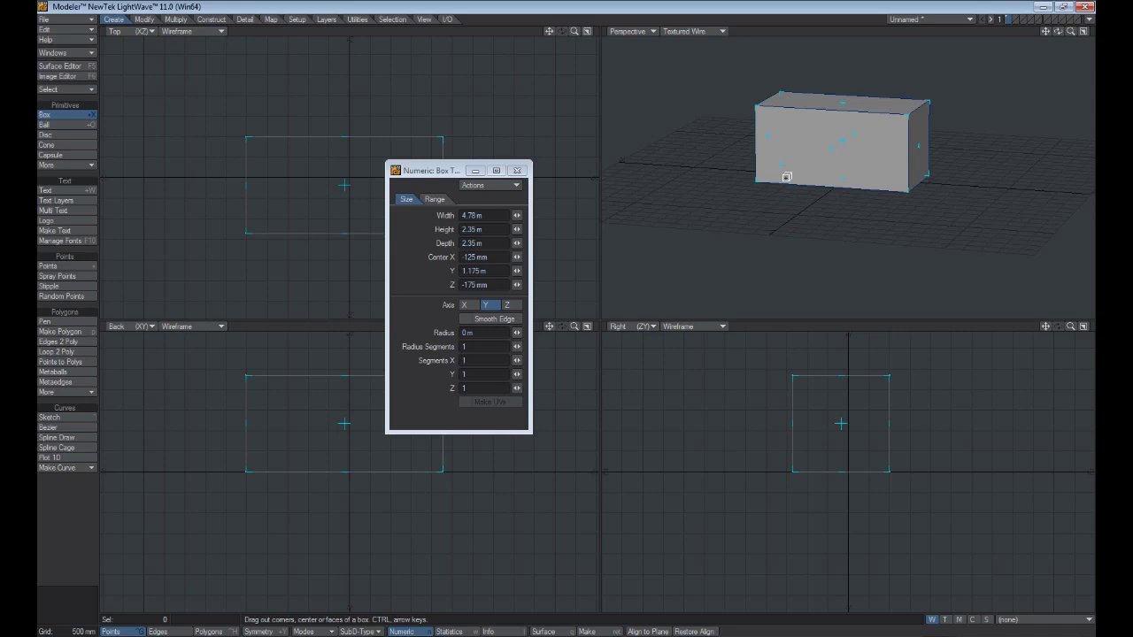
{"action": "left_click", "coordinate": [517, 360]}
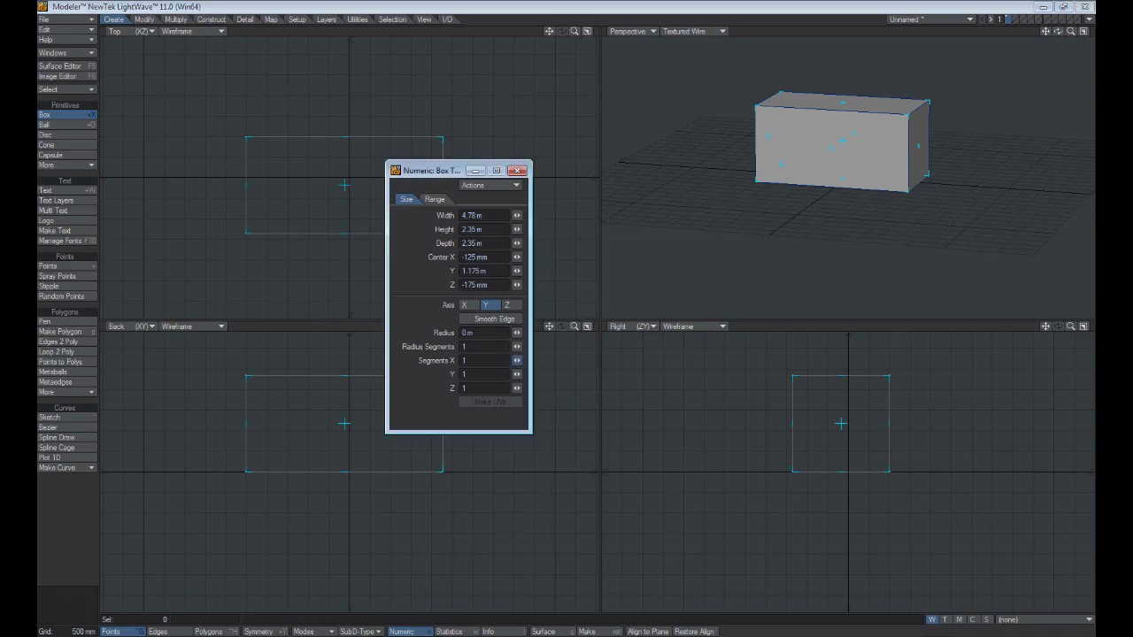
{"action": "left_click_drag", "start_coordinate": [517, 360], "coordinate": [575, 280]}
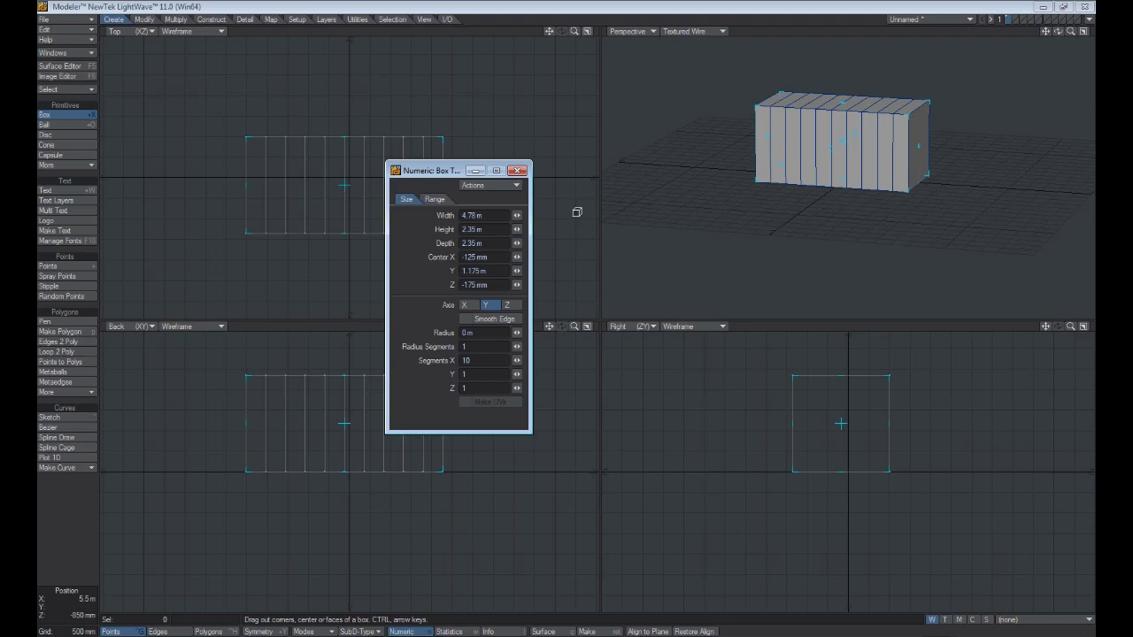
Finish the segmented box, close its numeric settings, and center the box on the origin
{"action": "key", "text": "space"}
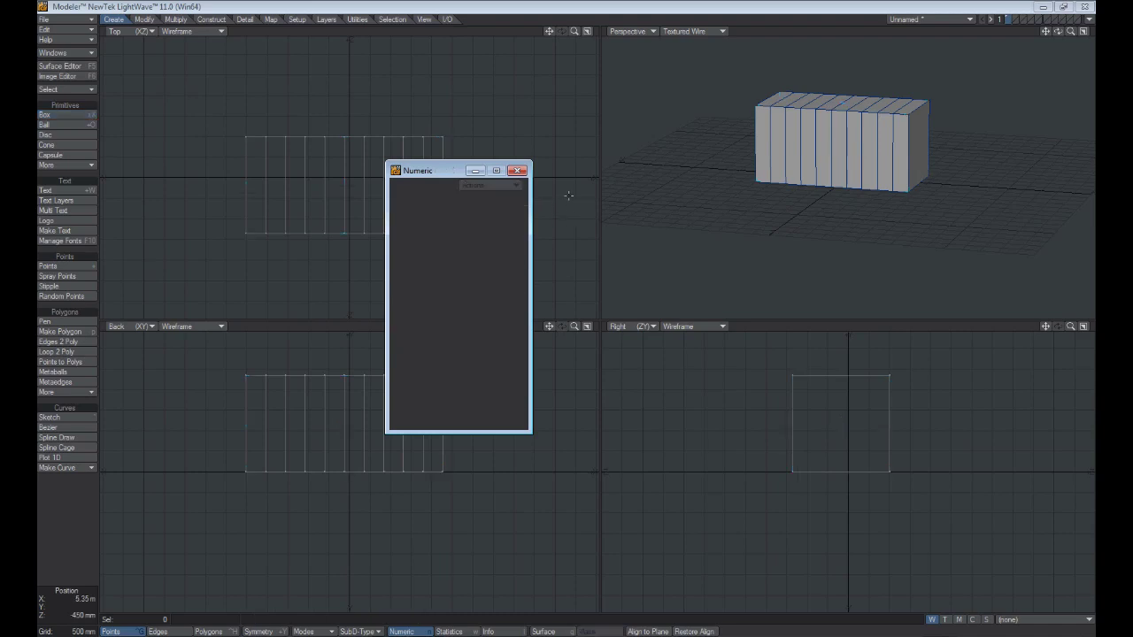
{"action": "left_click", "coordinate": [519, 171]}
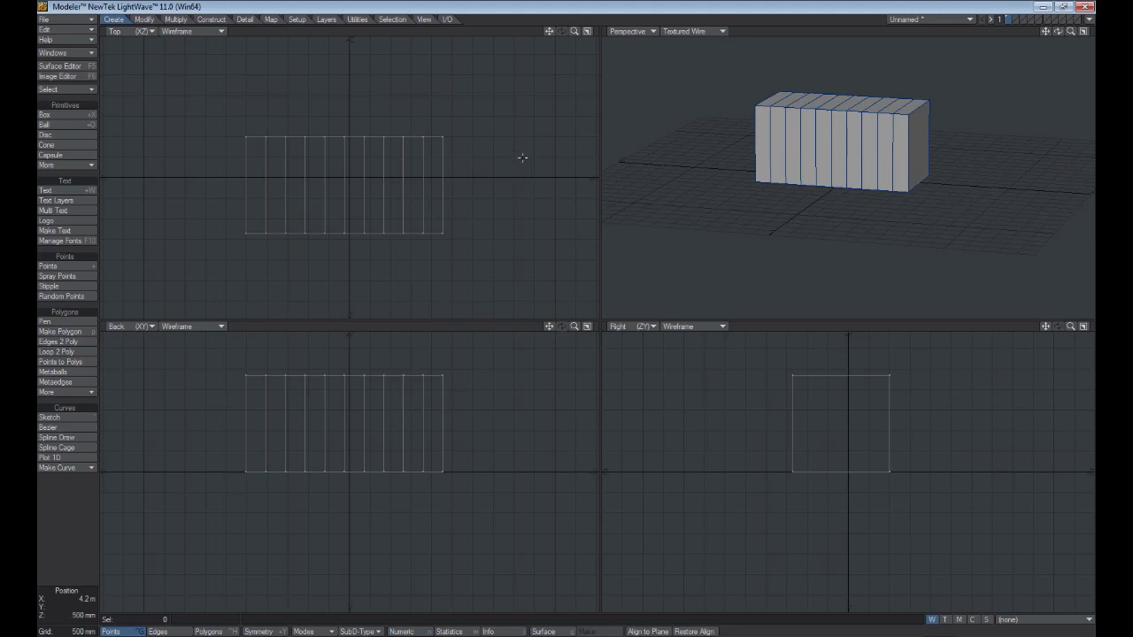
{"action": "key", "text": "F12"}
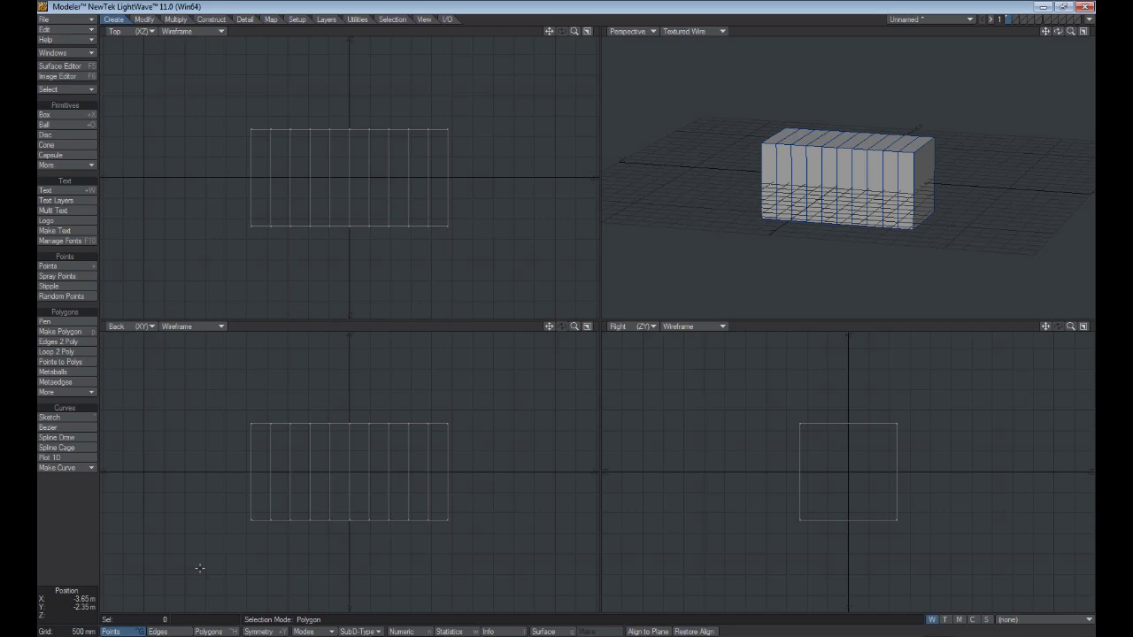
Cycle through the point, edge and polygon selection modes, finishing in Polygons mode
{"action": "left_click", "coordinate": [136, 632]}
{"action": "key", "text": "ctrl+h"}
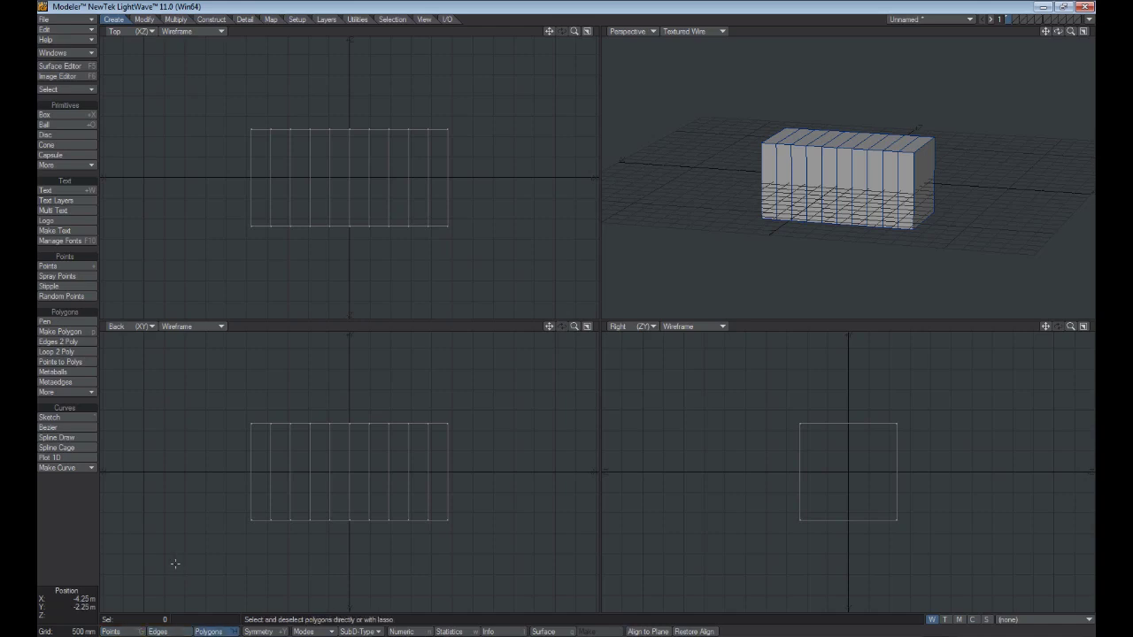
{"action": "key", "text": "ctrl+g"}
{"action": "key", "text": "ctrl+h"}
{"action": "key", "text": "ctrl+j"}
{"action": "key", "text": "ctrl+g"}
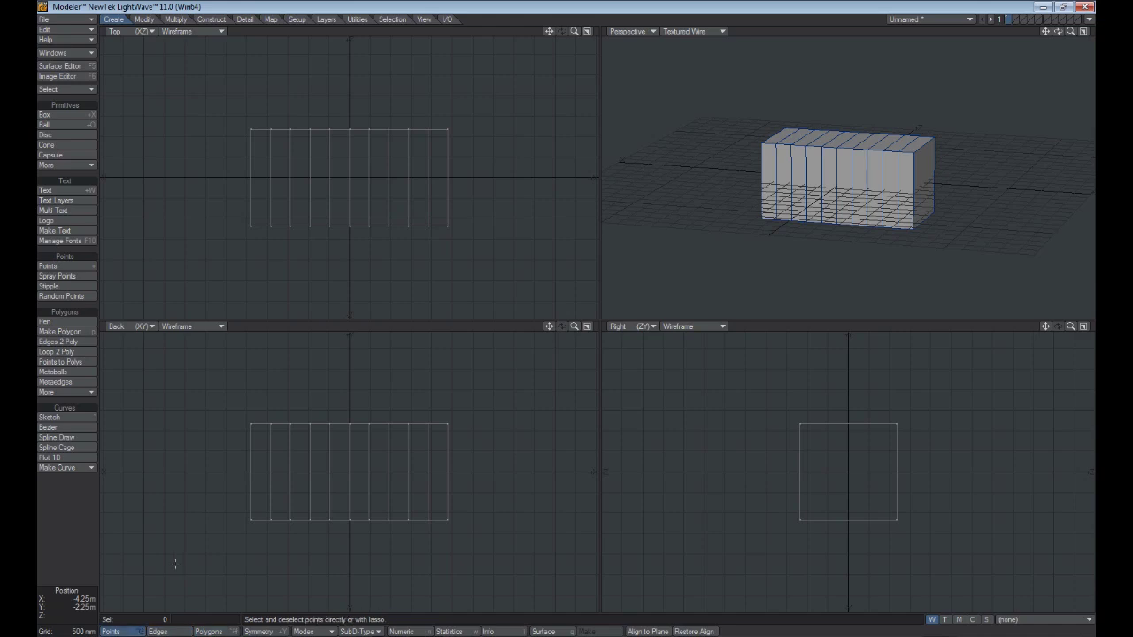
{"action": "key", "text": "ctrl+h"}
{"action": "key", "text": "ctrl+j"}
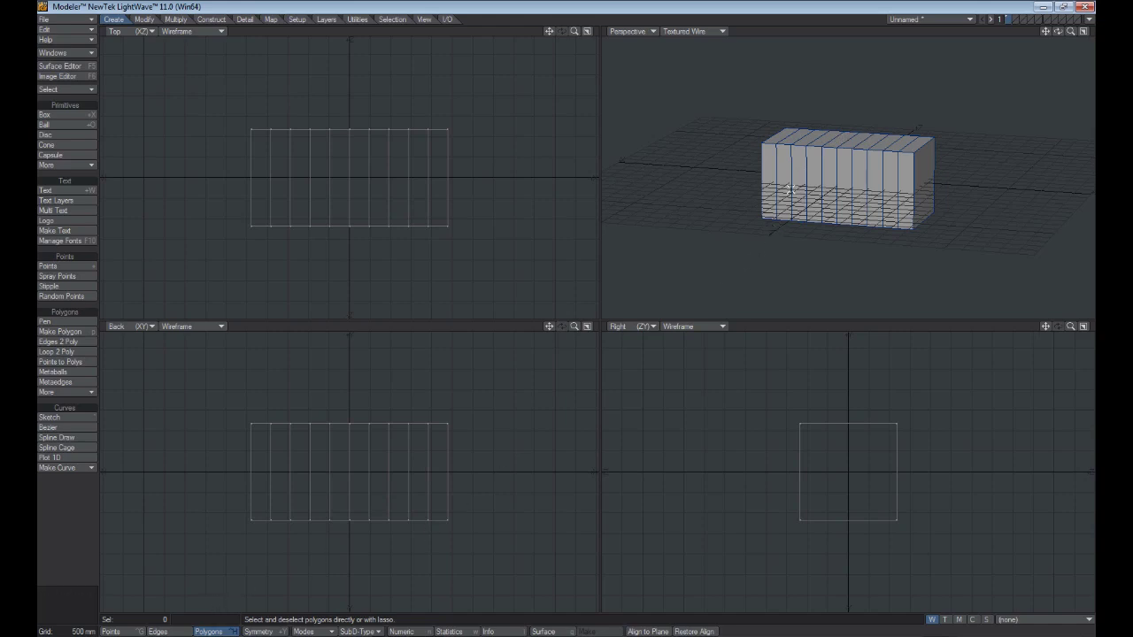
Select four adjacent polygons in the middle of the box's top and move them straight up by roughly half the box's height
{"action": "left_click", "coordinate": [824, 138]}
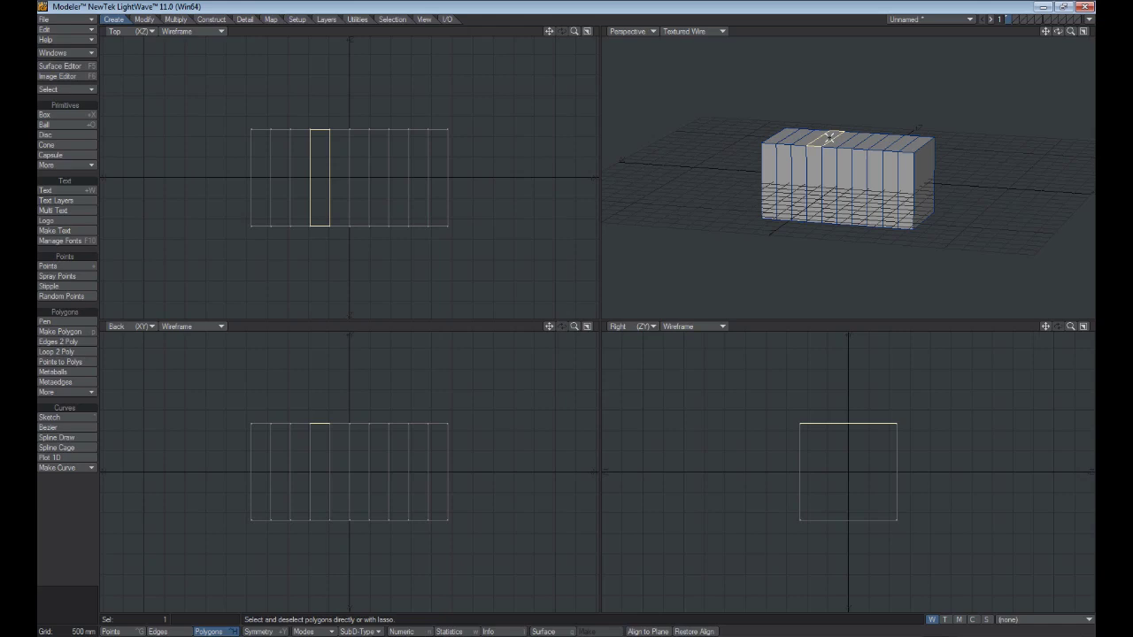
{"action": "left_click", "coordinate": [833, 139]}
{"action": "left_click", "coordinate": [849, 139]}
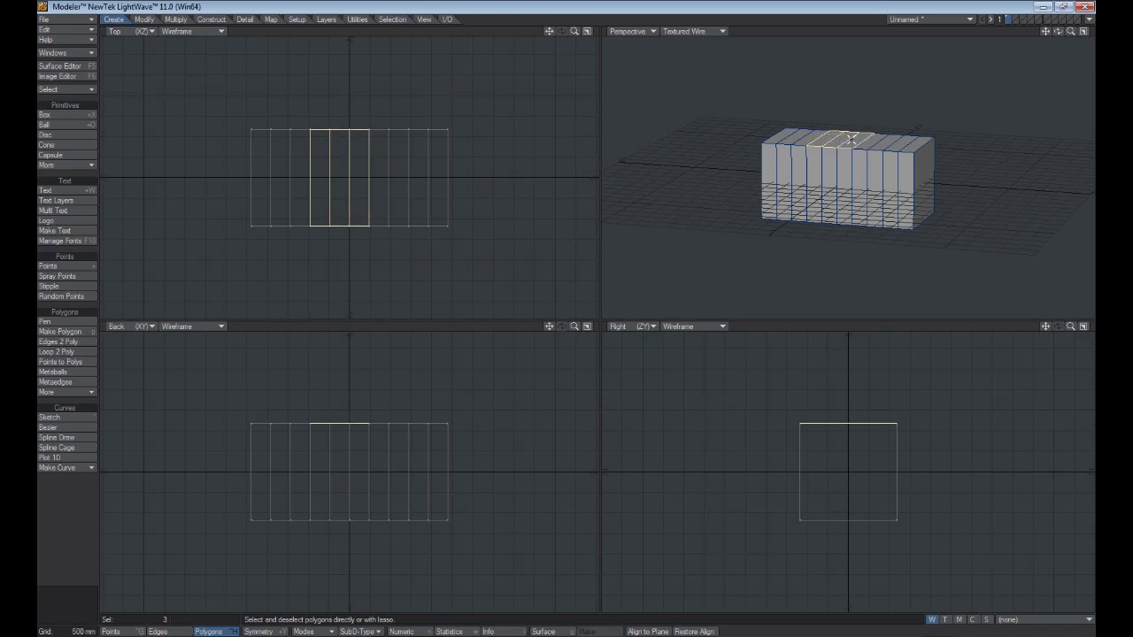
{"action": "left_click", "coordinate": [867, 139]}
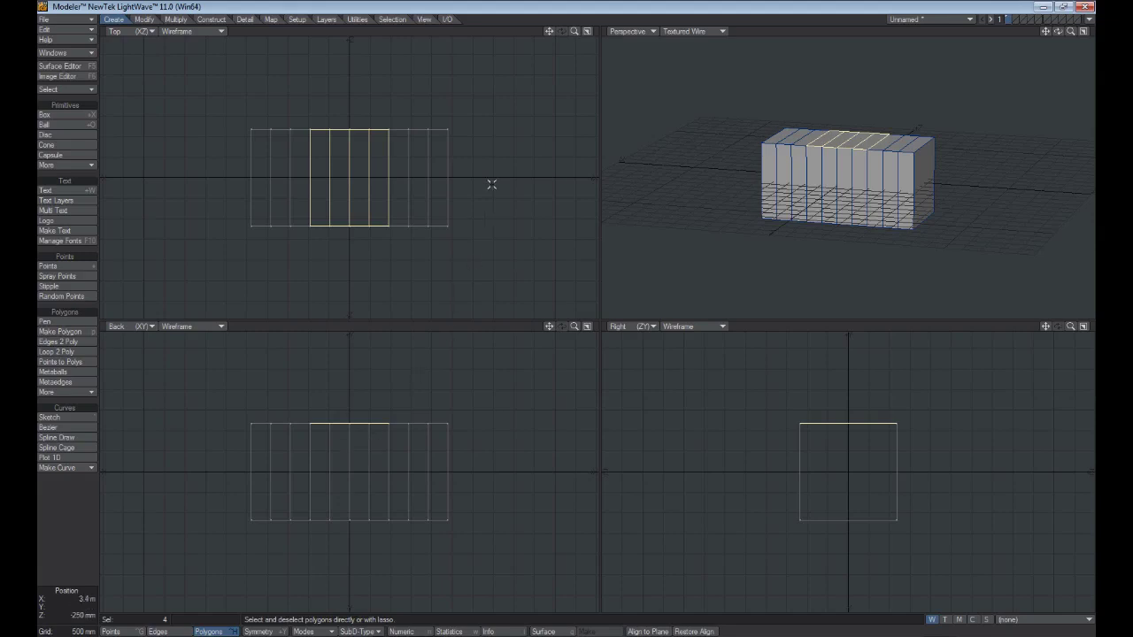
{"action": "left_click", "coordinate": [145, 20]}
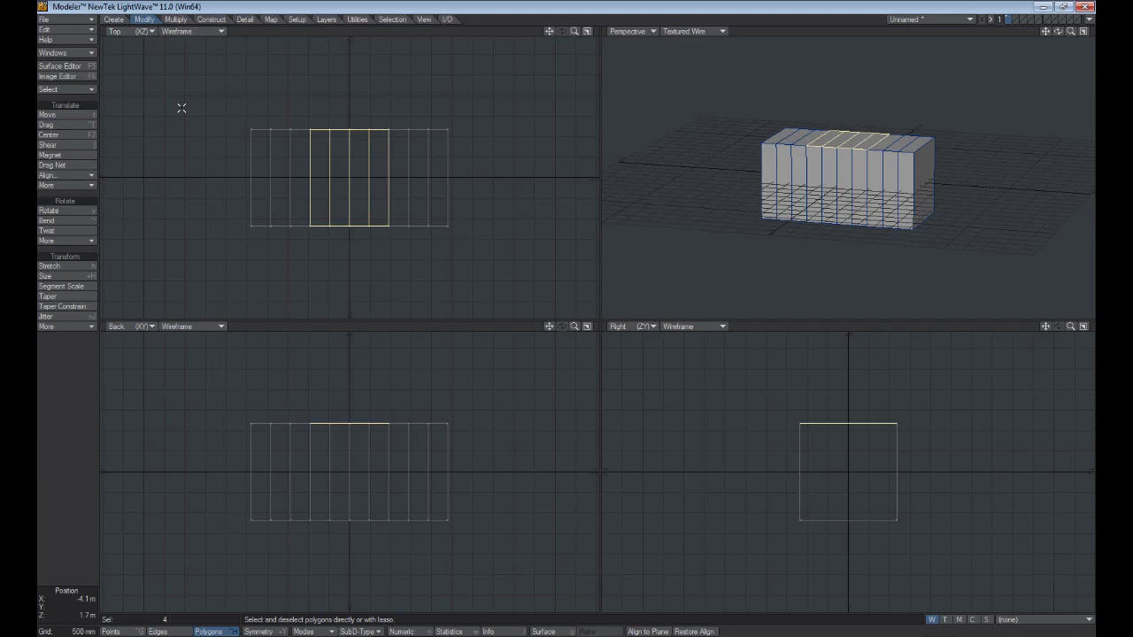
{"action": "left_click", "coordinate": [73, 115]}
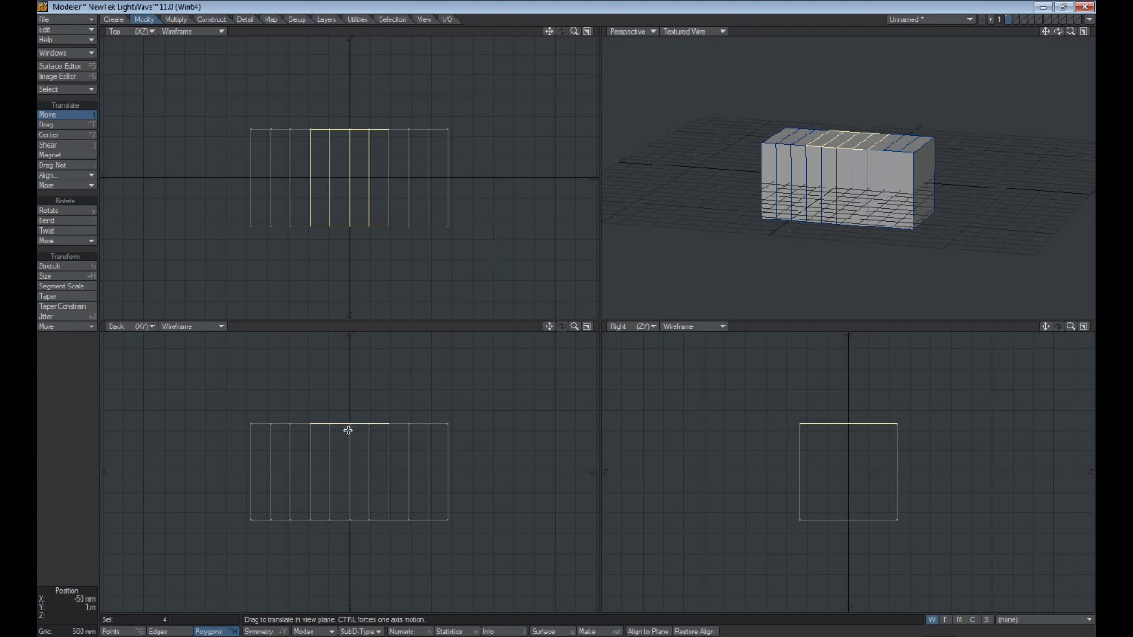
{"action": "left_click_drag", "start_coordinate": [349, 431], "coordinate": [349, 376]}
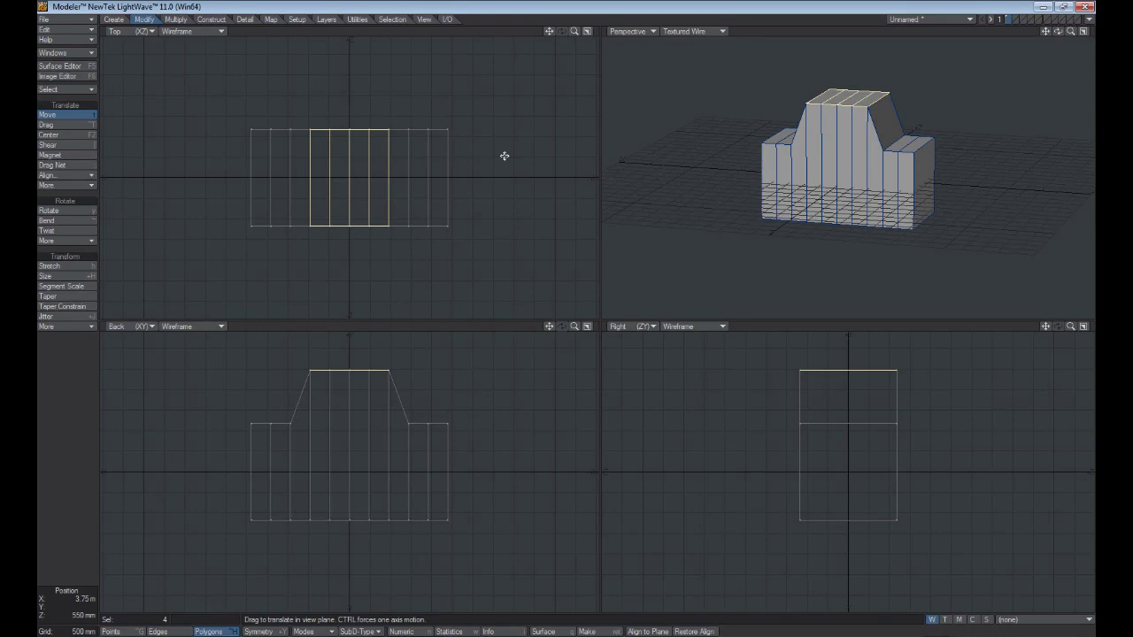
{"action": "key", "text": "space"}
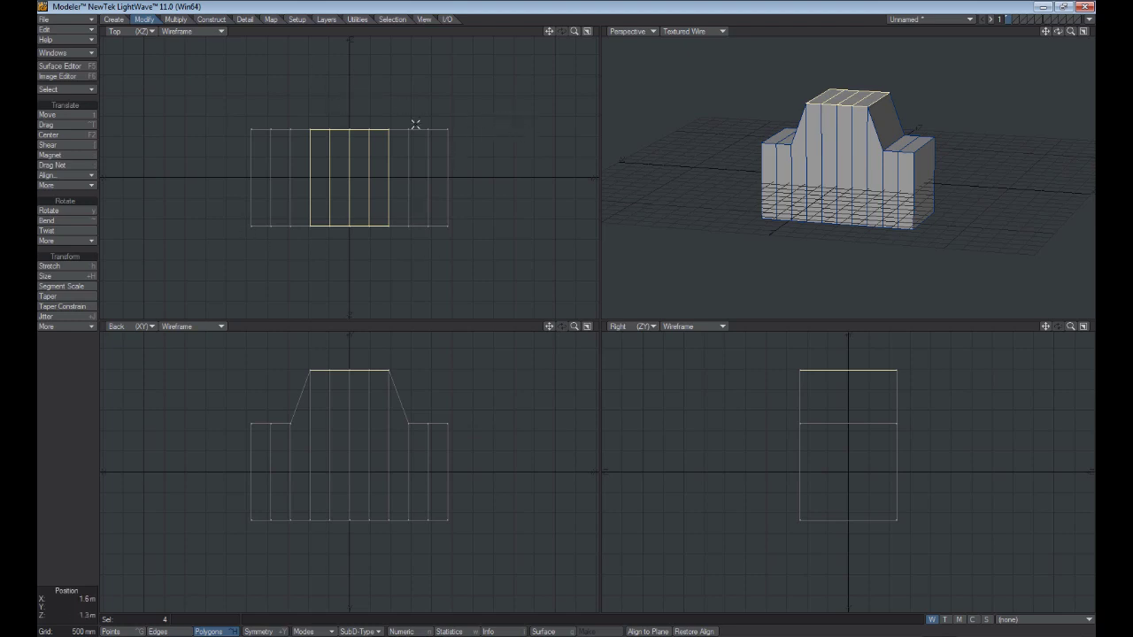
Clear the polygon selection and select the four raised top polygons again
{"action": "mouse_move", "coordinate": [363, 91]}
{"action": "right_mouse_down"}
{"action": "mouse_move", "coordinate": [284, 101]}
{"action": "mouse_move", "coordinate": [256, 117]}
{"action": "mouse_move", "coordinate": [237, 149]}
{"action": "mouse_move", "coordinate": [236, 200]}
{"action": "mouse_move", "coordinate": [255, 242]}
{"action": "mouse_move", "coordinate": [313, 266]}
{"action": "mouse_move", "coordinate": [445, 268]}
{"action": "mouse_move", "coordinate": [493, 206]}
{"action": "mouse_move", "coordinate": [470, 118]}
{"action": "mouse_move", "coordinate": [430, 94]}
{"action": "mouse_move", "coordinate": [354, 92]}
{"action": "right_mouse_up"}
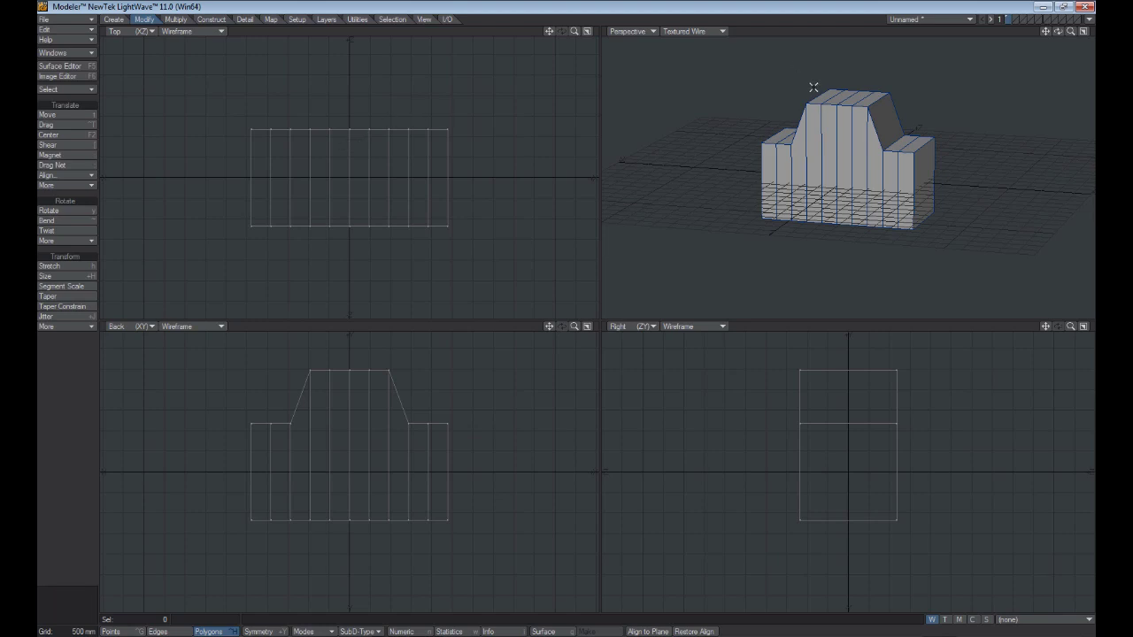
{"action": "left_click_drag", "start_coordinate": [822, 97], "coordinate": [862, 99]}
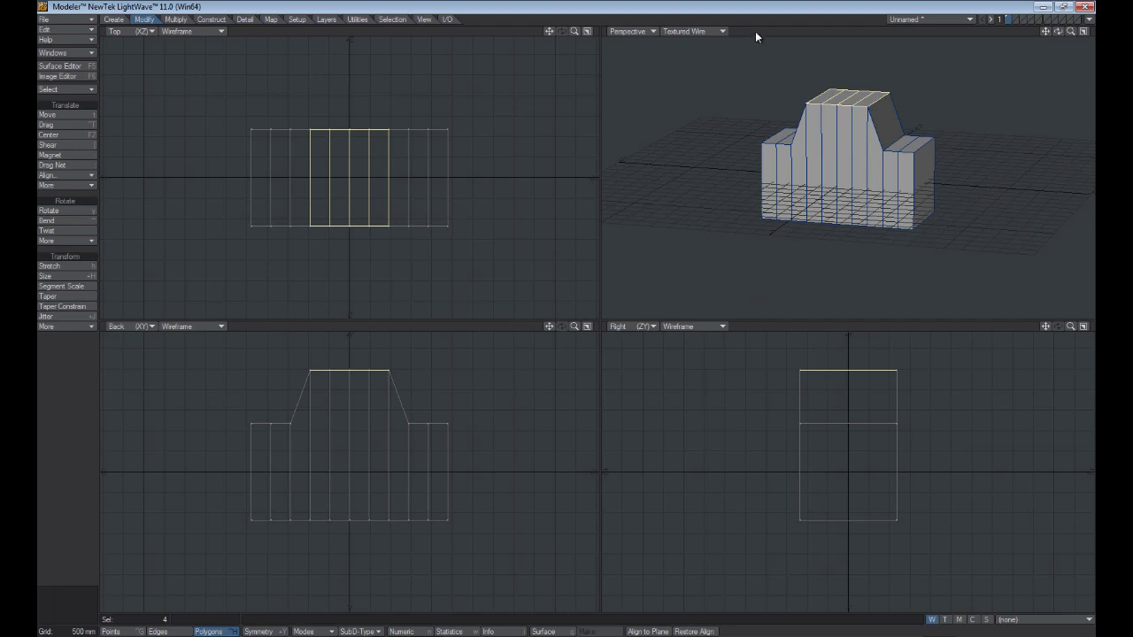
Clear the selection, select one raised top polygon, extend it to all connected polygons, and deselect everything
{"action": "key", "text": "slash"}
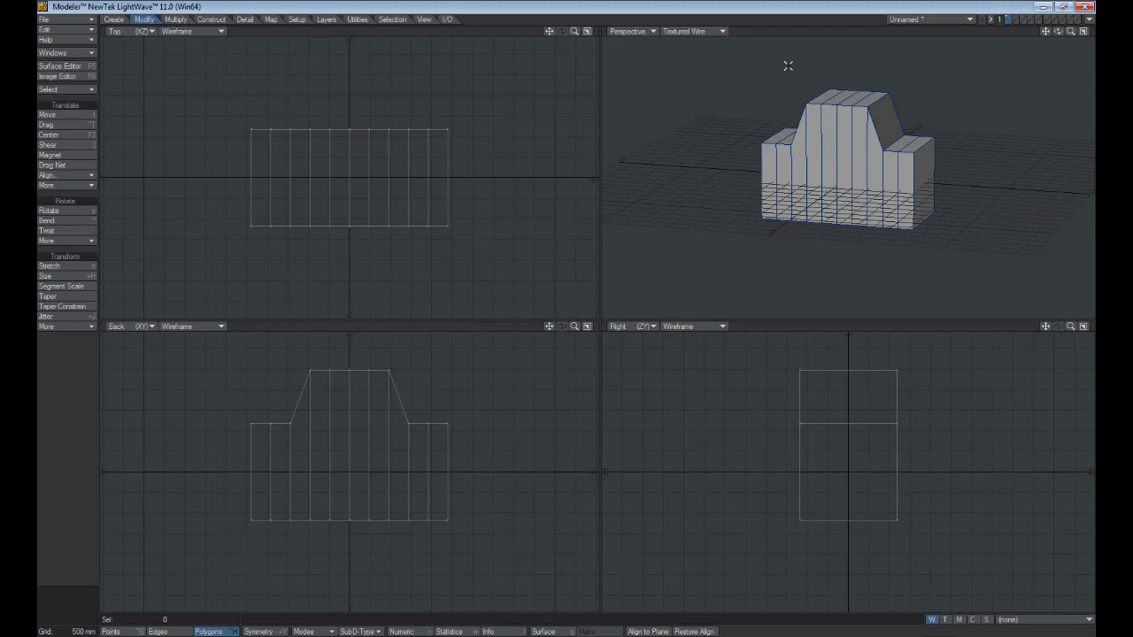
{"action": "left_click", "coordinate": [850, 100]}
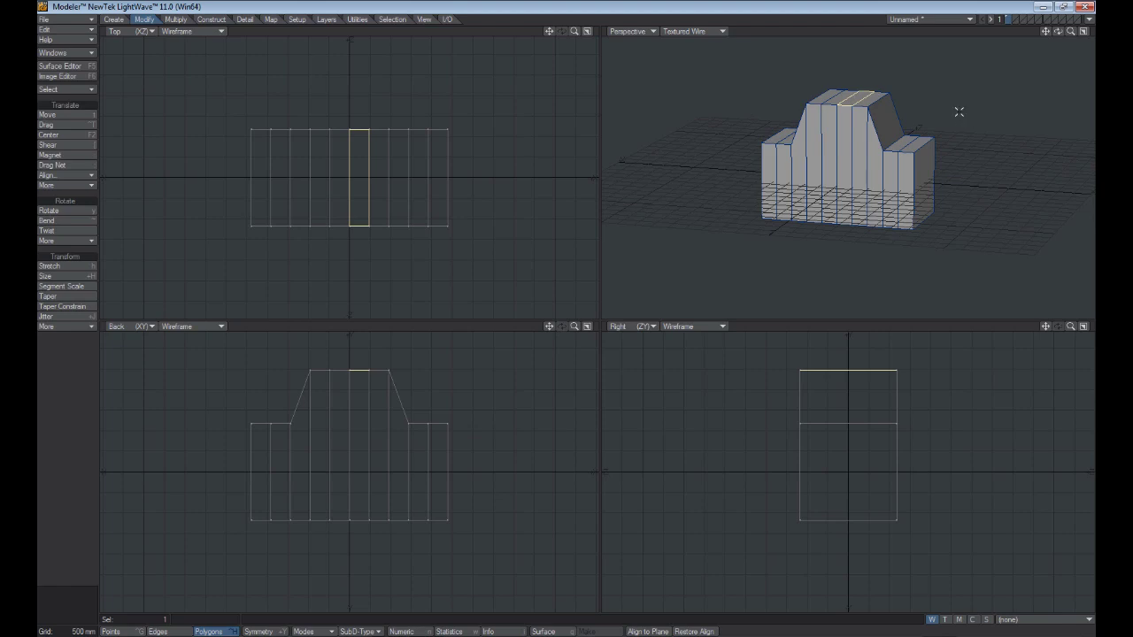
{"action": "key", "text": "bracketright"}
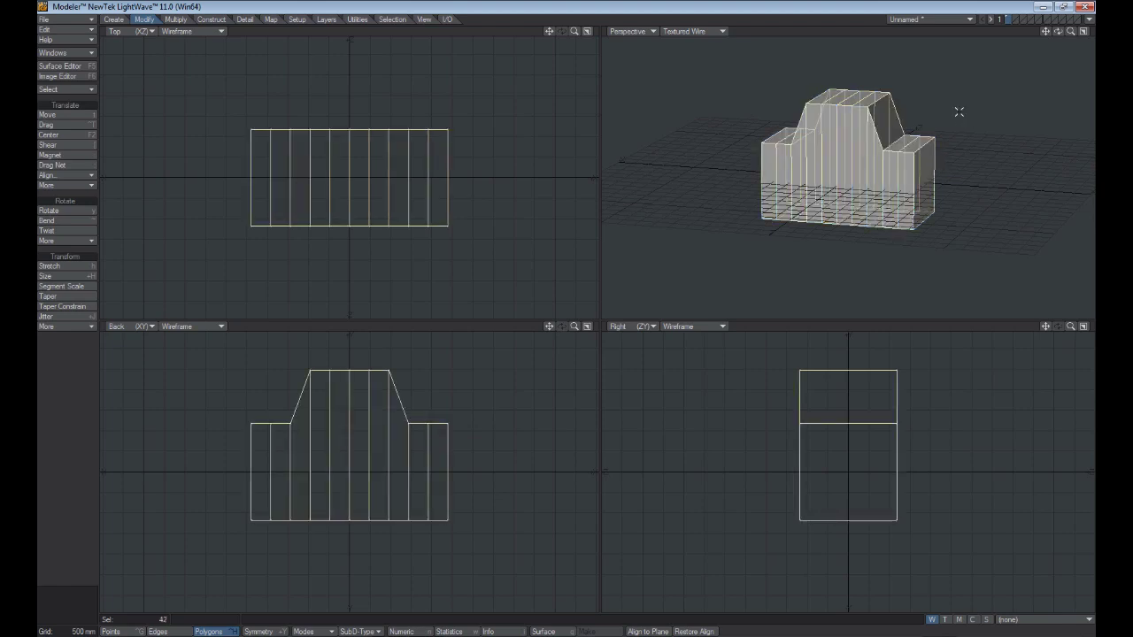
{"action": "left_click", "coordinate": [823, 27]}
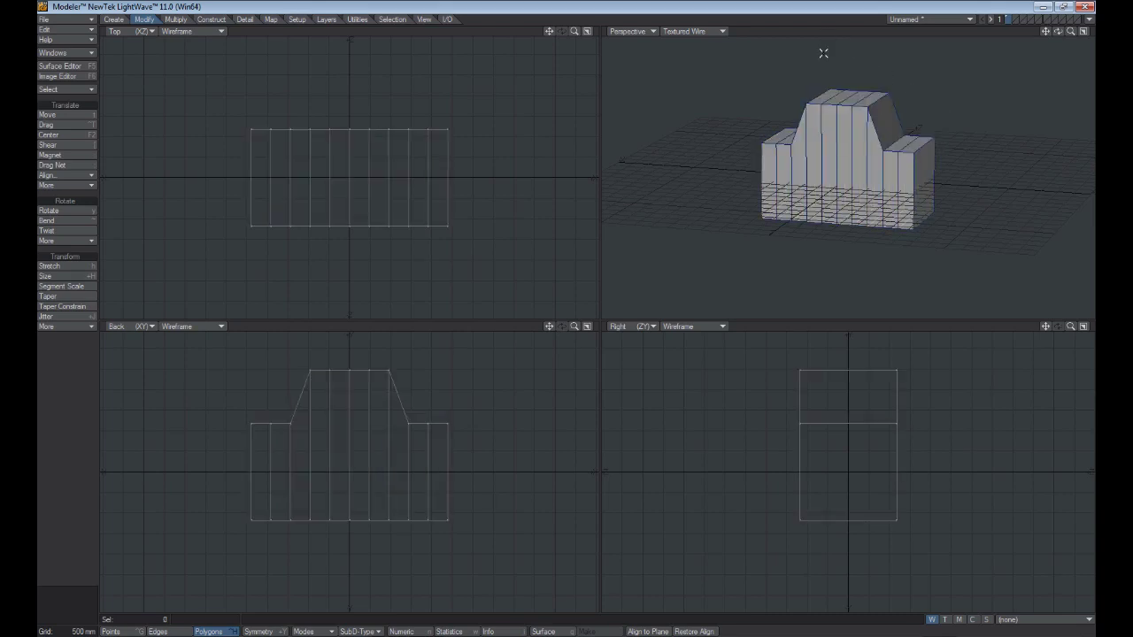
Select a tall polygon on the model's front, expand the selection to its neighbors, contract it again, and deselect everything
{"action": "left_click", "coordinate": [843, 144]}
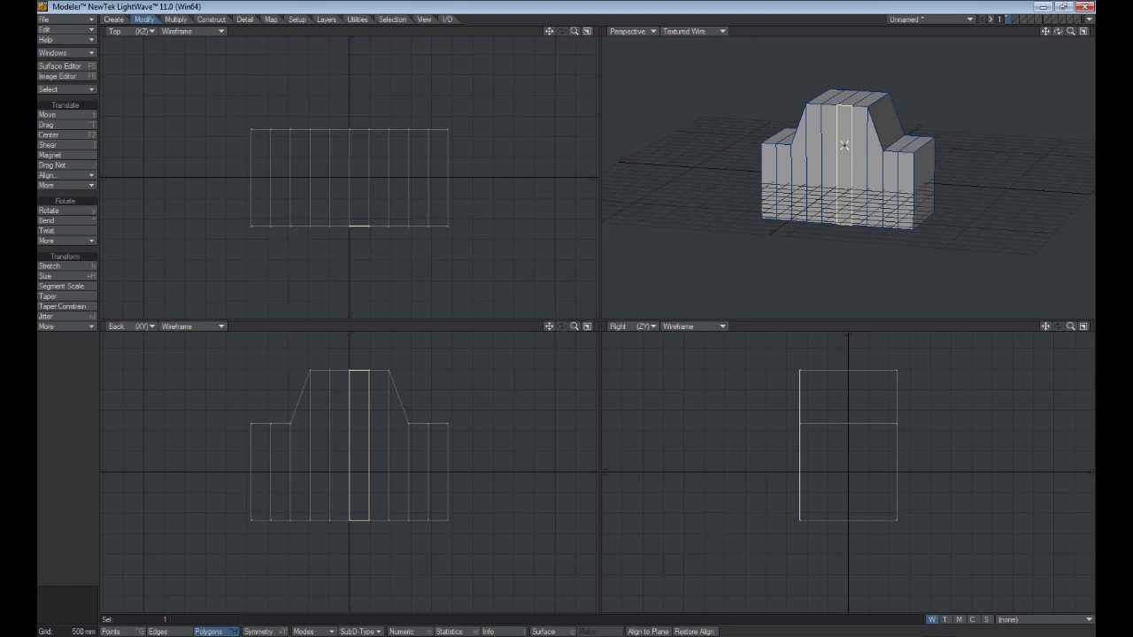
{"action": "key", "text": "shift+bracketright"}
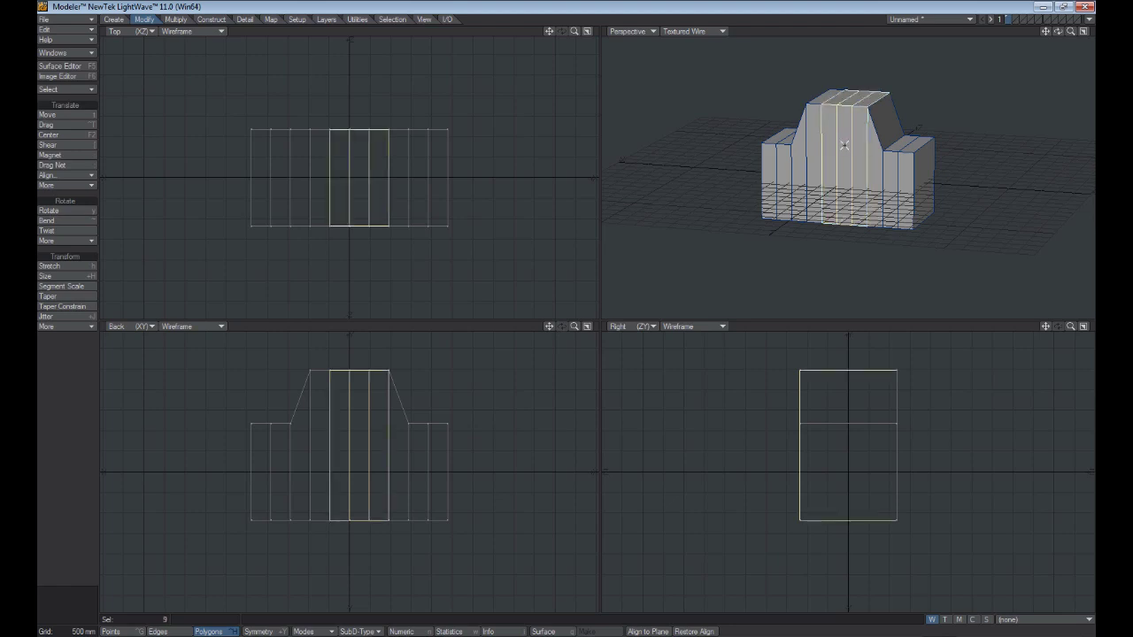
{"action": "key", "text": "shift+bracketright"}
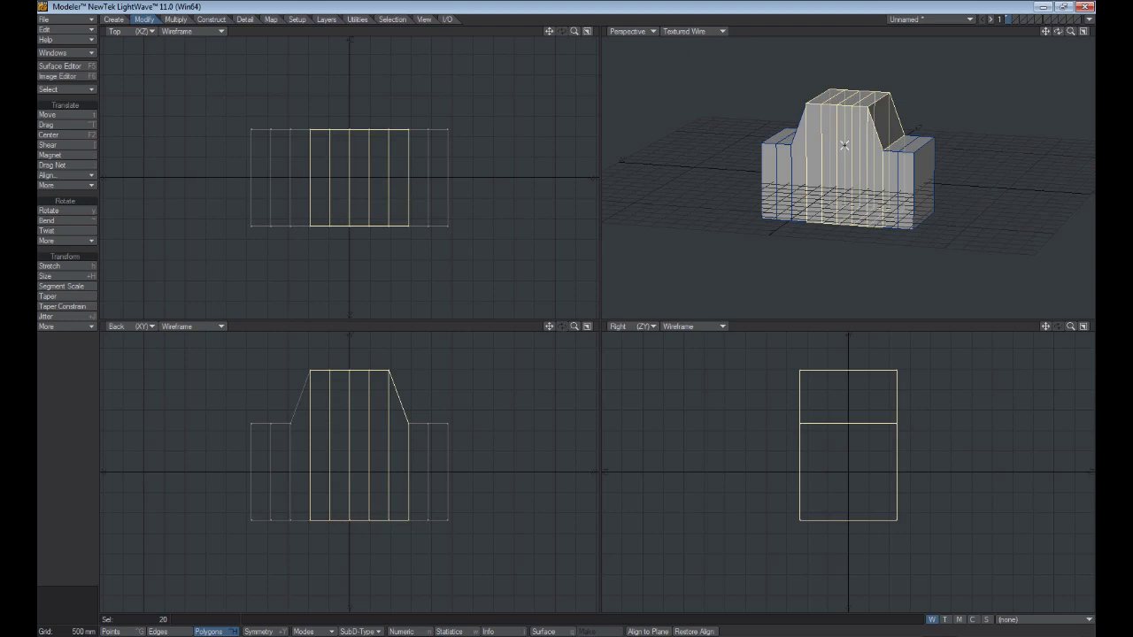
{"action": "key", "text": "shift+bracketleft"}
{"action": "key", "text": "shift+bracketleft"}
{"action": "key", "text": "shift+bracketleft"}
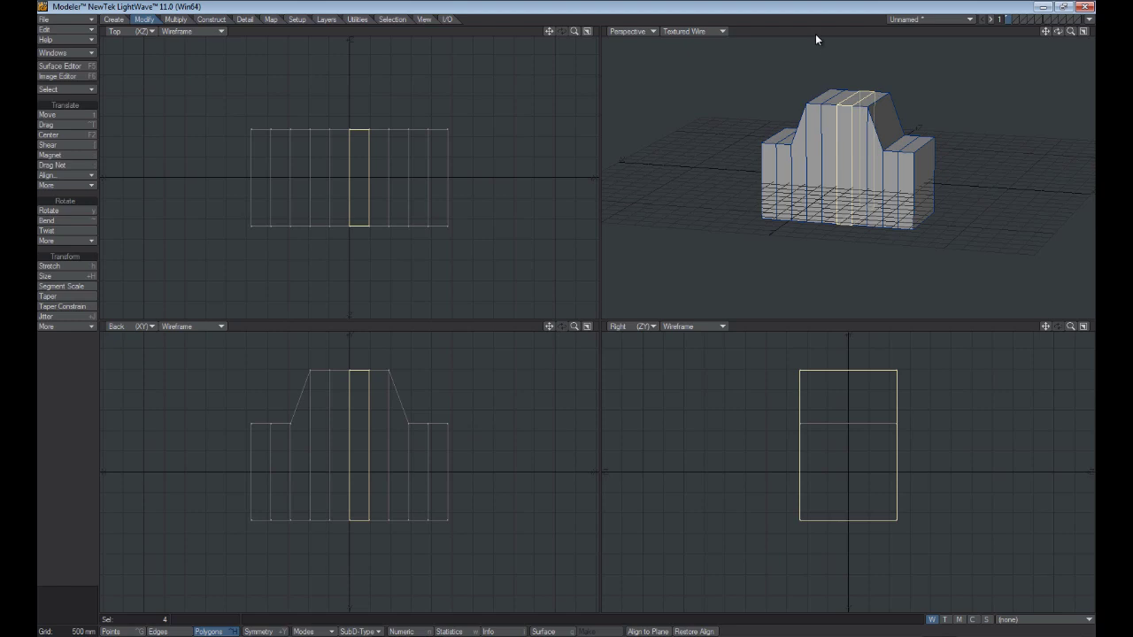
{"action": "key", "text": "slash"}
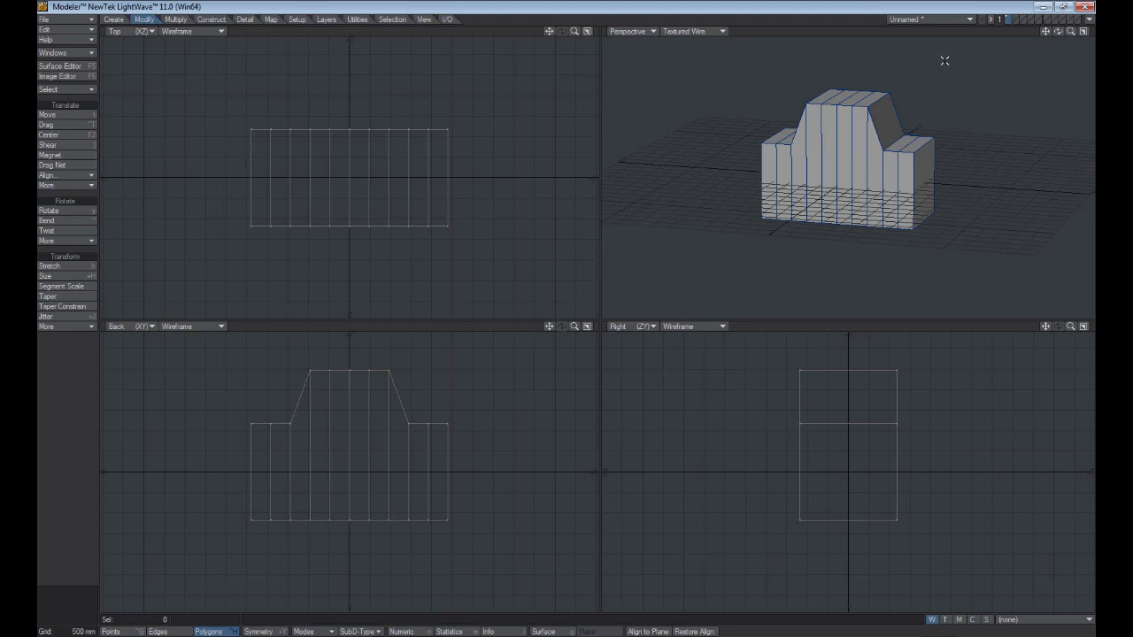
Preview the model as a smoothed subdivision surface, return it to plain polygons, and briefly select its sloped side polygon
{"action": "key", "text": "Tab"}
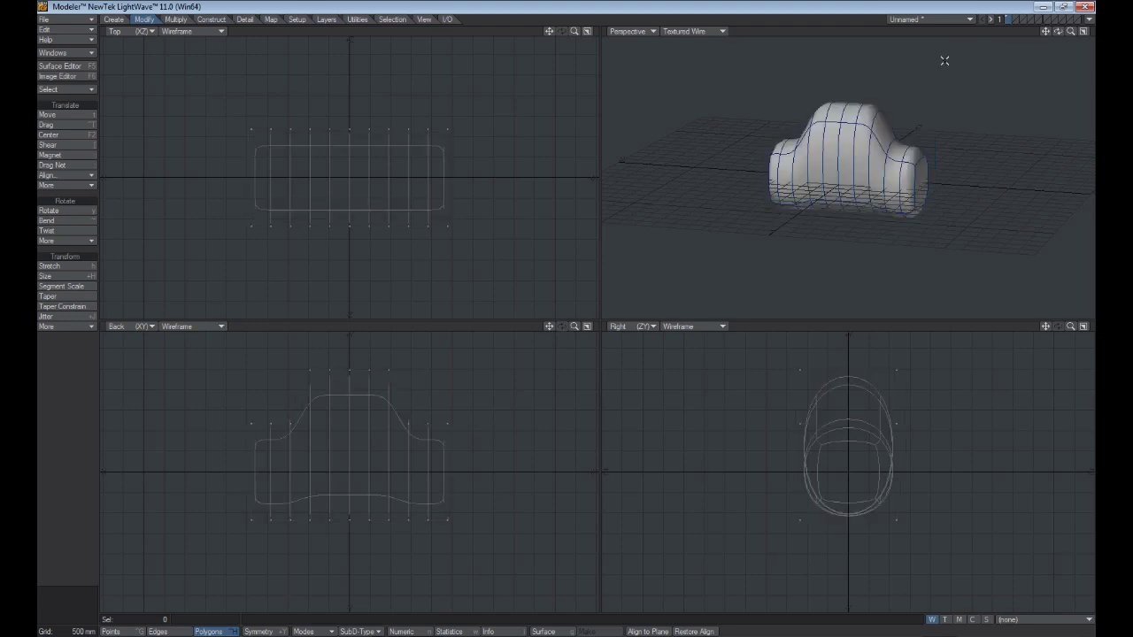
{"action": "left_click_drag", "start_coordinate": [1057, 31], "coordinate": [970, 36]}
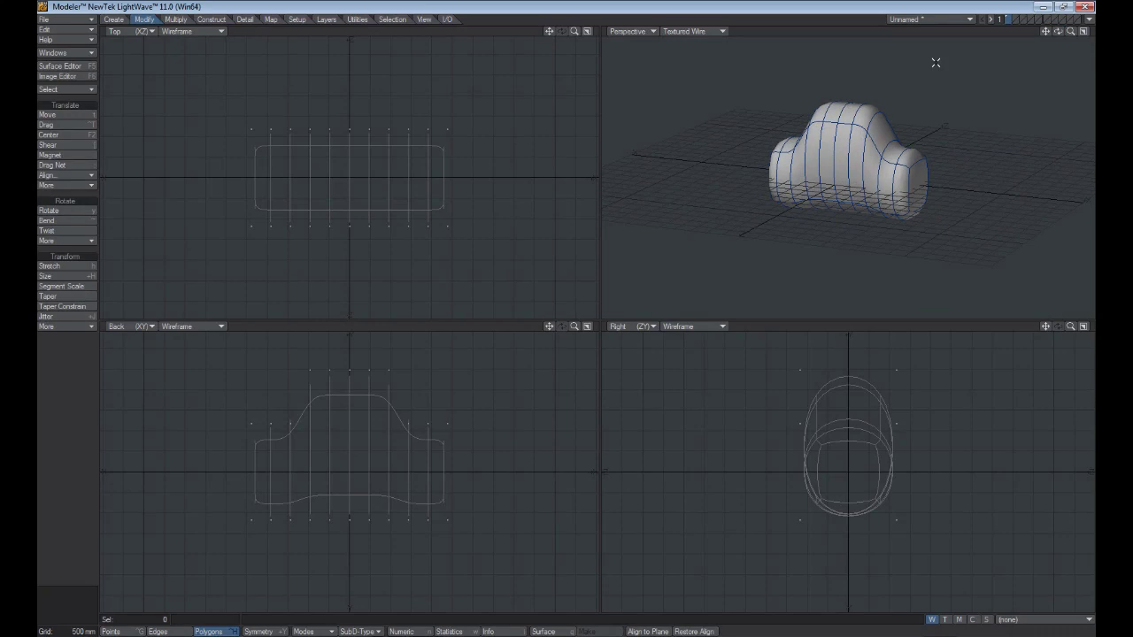
{"action": "key", "text": "Tab"}
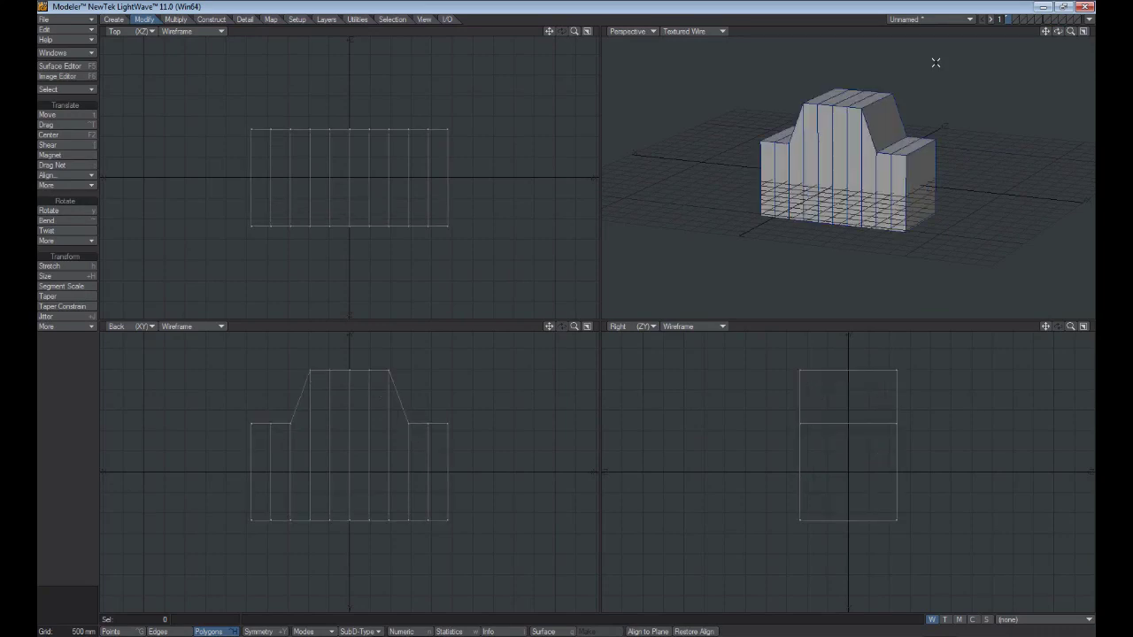
{"action": "left_click", "coordinate": [881, 118]}
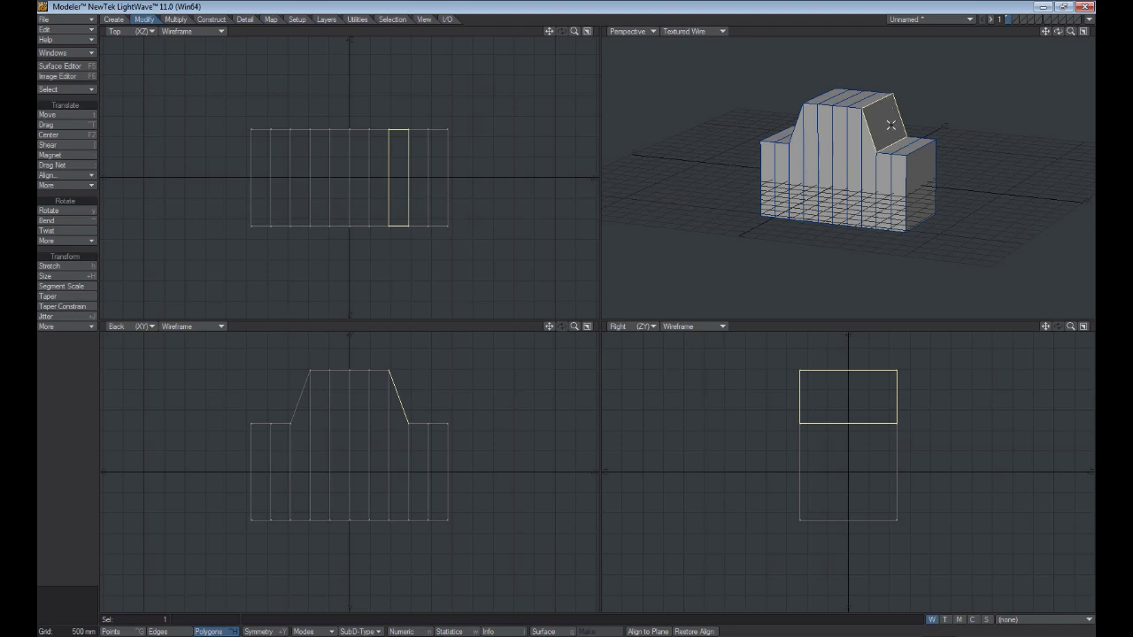
{"action": "key", "text": "slash"}
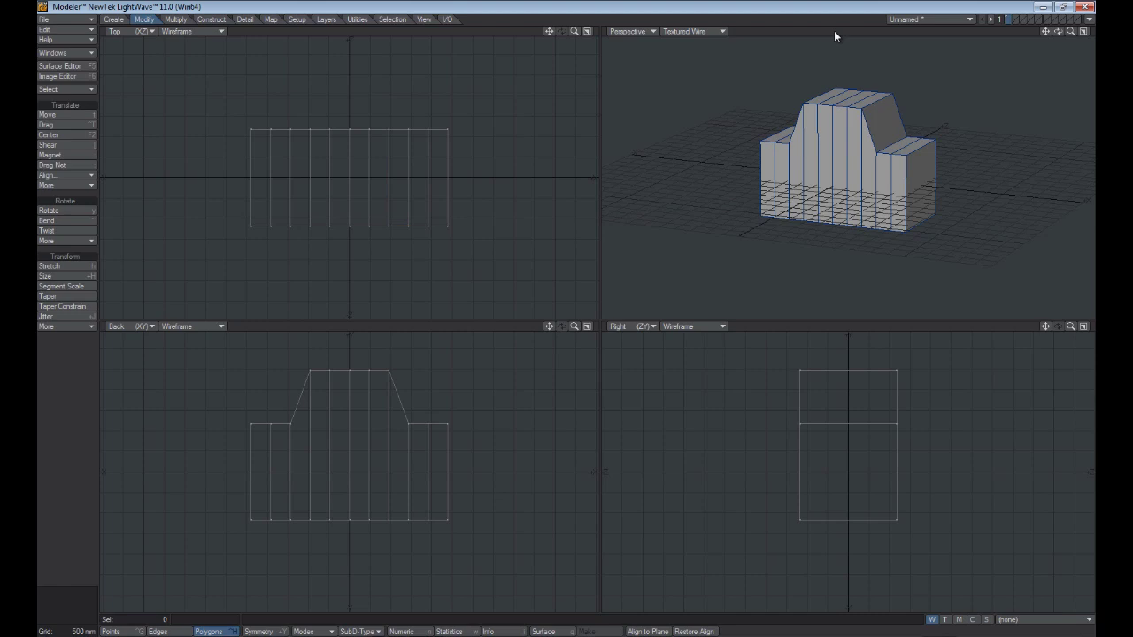
Create a ball about 1.3 m in radius on the empty layer 2 and center it on the origin
{"action": "left_click", "coordinate": [1016, 20]}
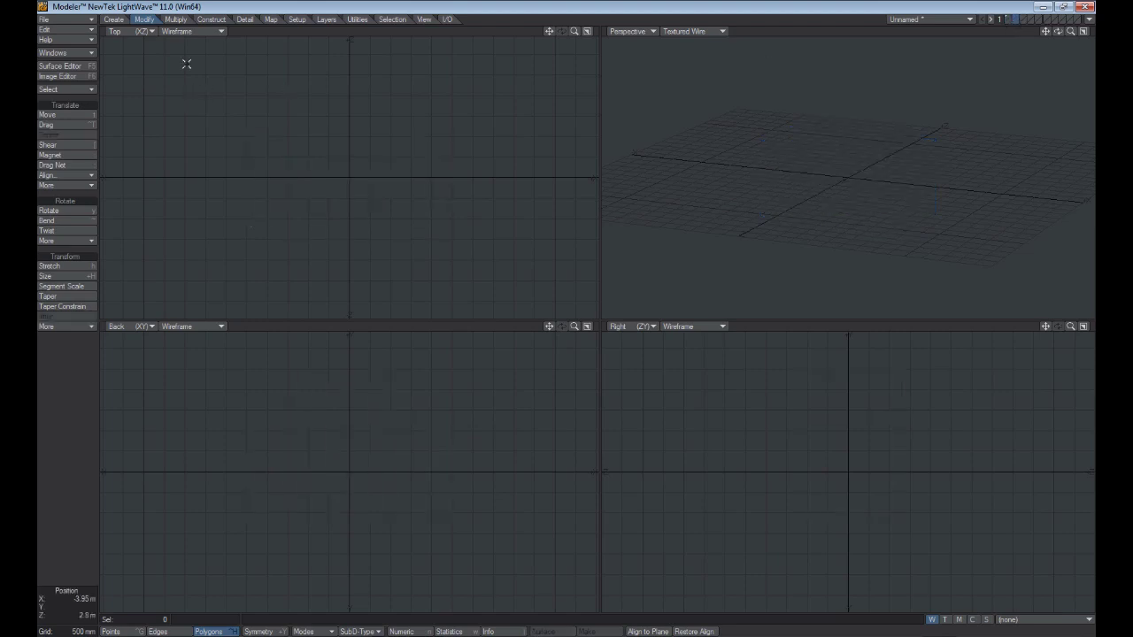
{"action": "left_click", "coordinate": [115, 20]}
{"action": "left_click", "coordinate": [49, 125]}
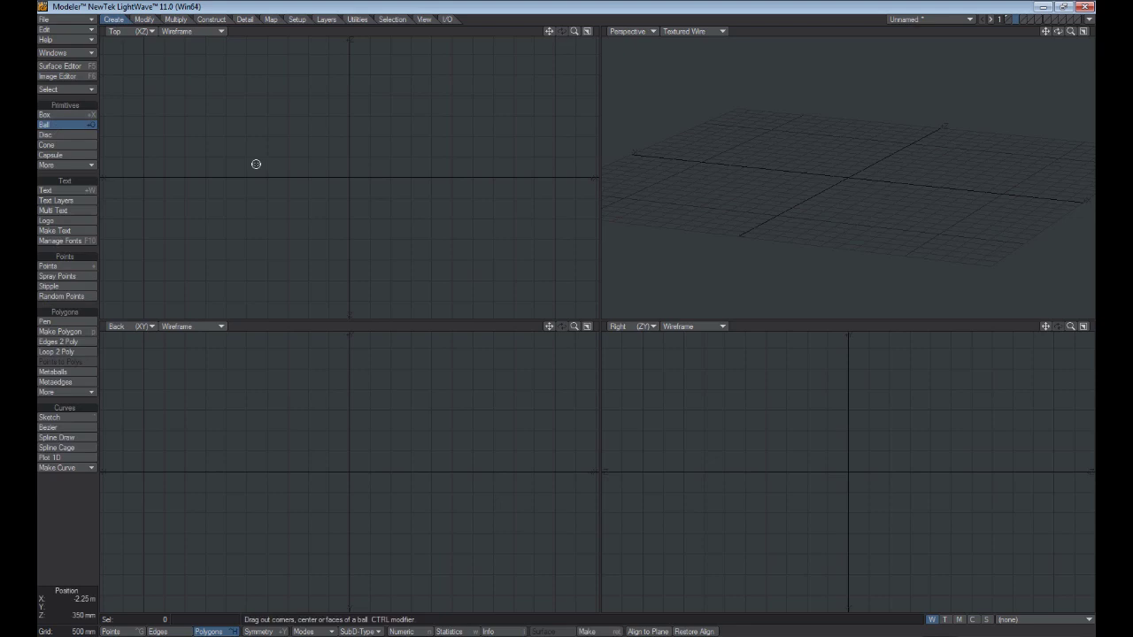
{"action": "left_click_drag", "start_coordinate": [349, 161], "coordinate": [397, 256]}
{"action": "left_click_drag", "start_coordinate": [381, 404], "coordinate": [357, 418]}
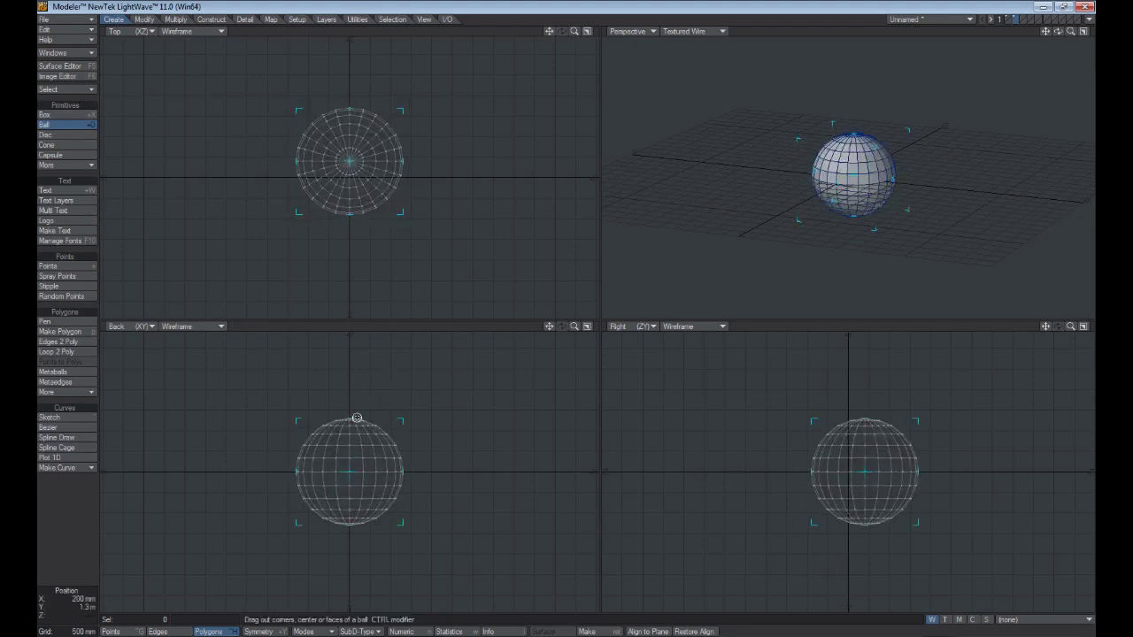
{"action": "key", "text": "space"}
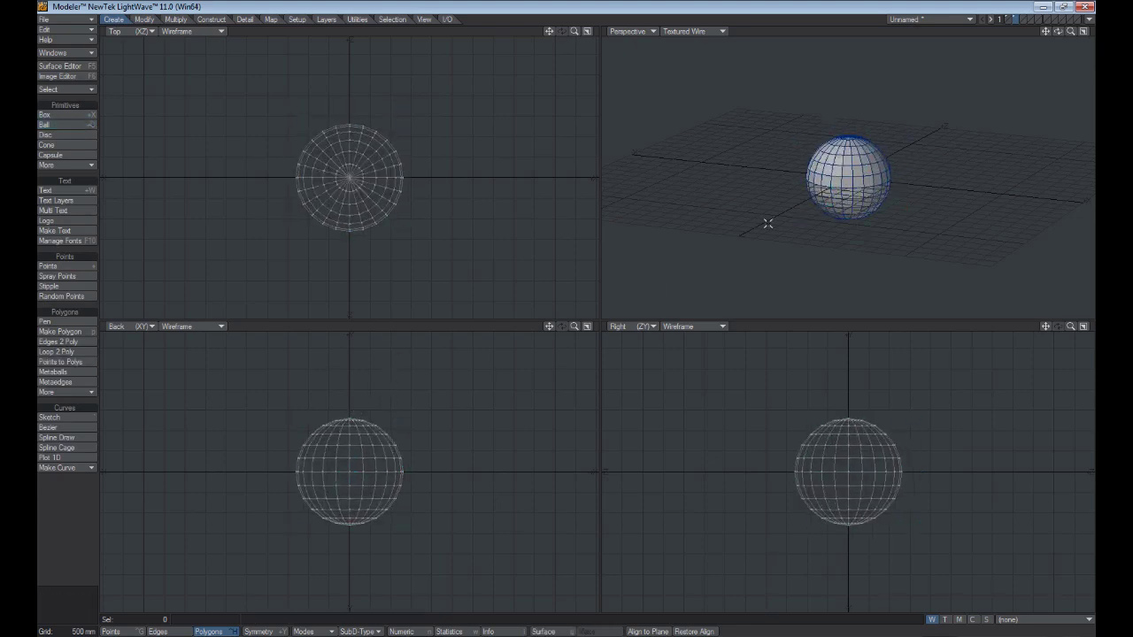
Show layer 1 behind the ball, view layer 1 alone, and return to layer 2 with layer 1 as background
{"action": "left_click", "coordinate": [1009, 23]}
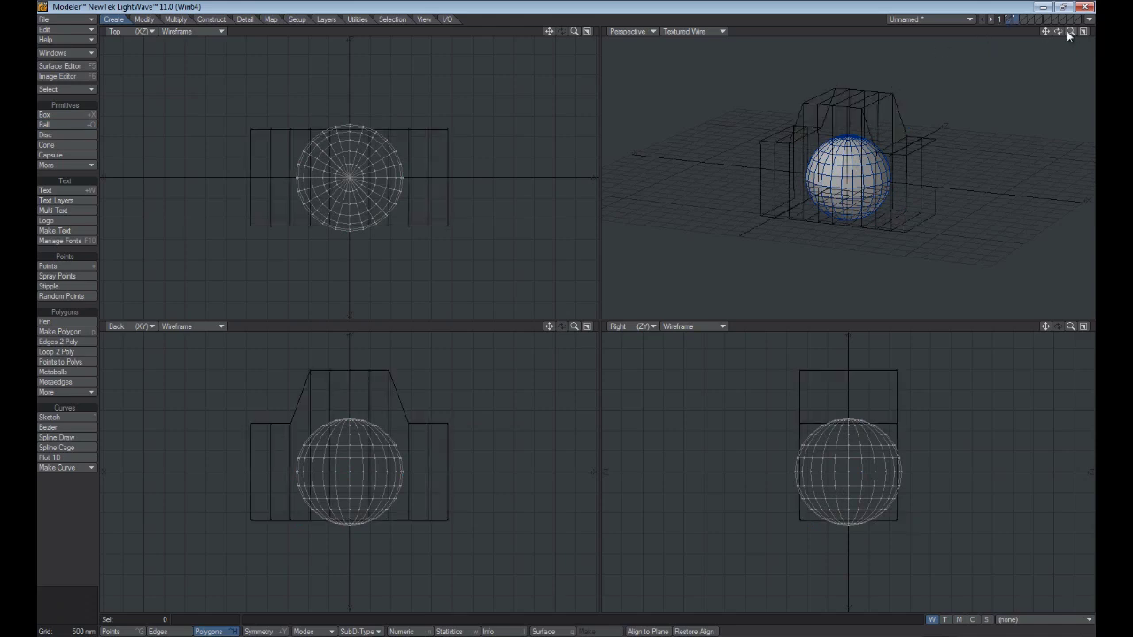
{"action": "left_click", "coordinate": [1008, 19]}
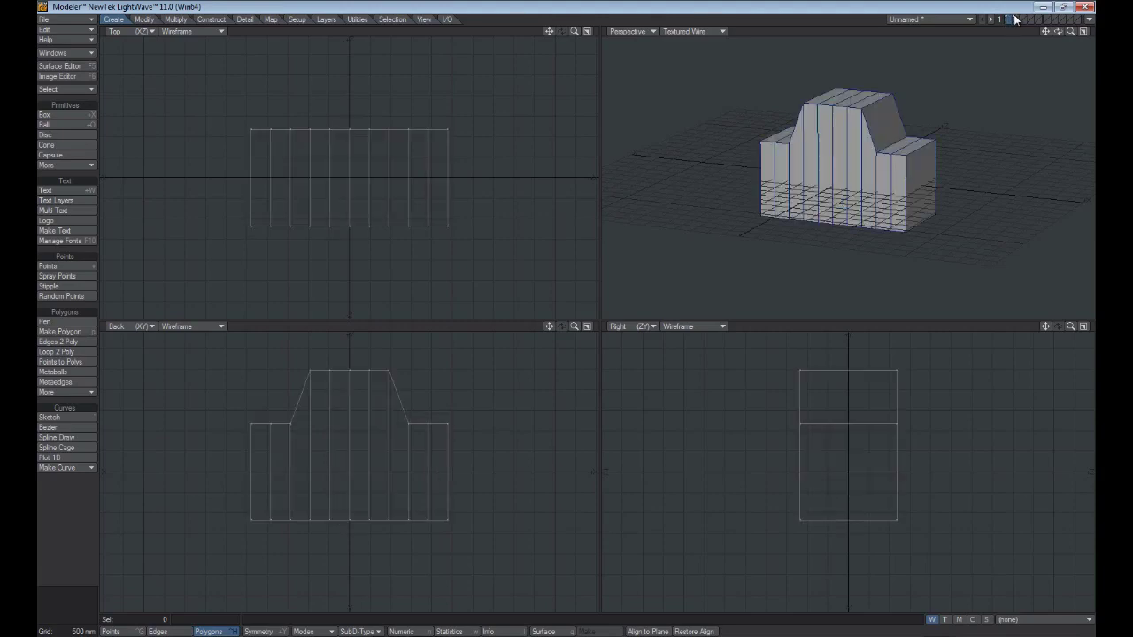
{"action": "left_click", "coordinate": [1015, 20]}
{"action": "left_click", "coordinate": [1009, 22]}
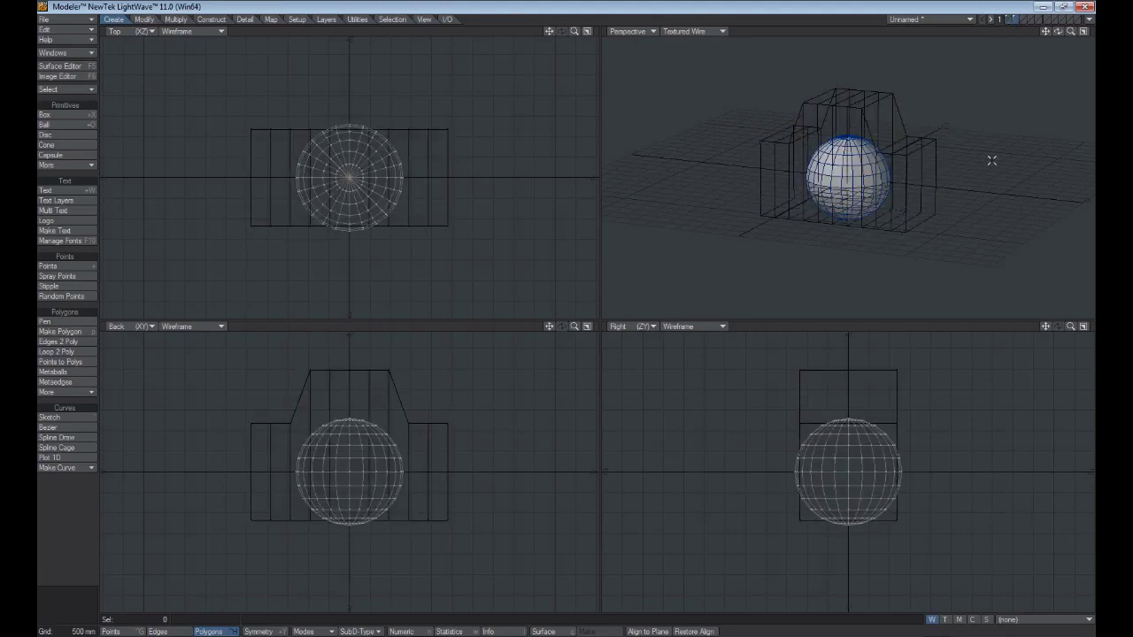
Swap the foreground and background layers repeatedly, finishing with the ball in the foreground
{"action": "key", "text": "apostrophe"}
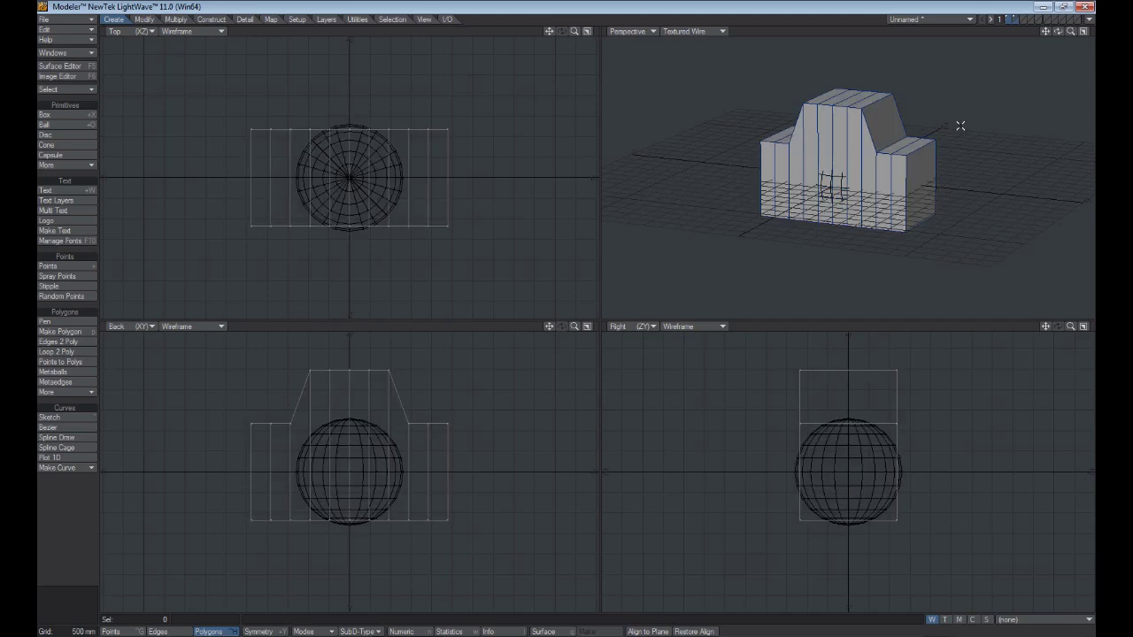
{"action": "key", "text": "apostrophe"}
{"action": "key", "text": "apostrophe"}
{"action": "key", "text": "apostrophe"}
{"action": "key", "text": "apostrophe"}
{"action": "key", "text": "apostrophe"}
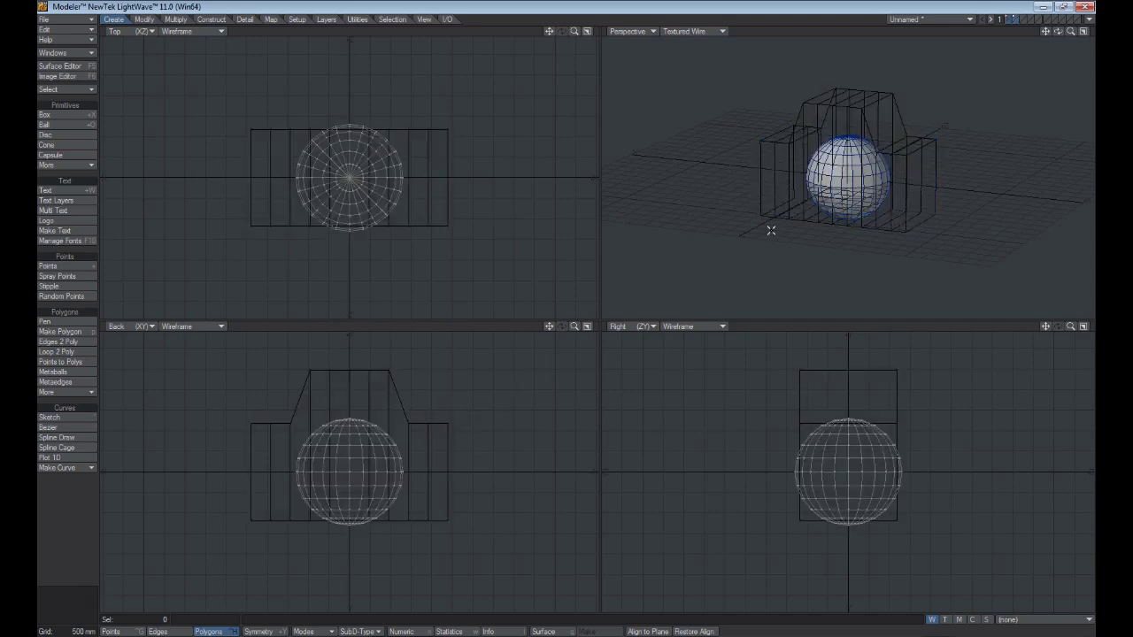
Select all connected polygons of the box on layer 1, assign them a new green surface named Box with color 103, 200, 106, and deselect
{"action": "left_click", "coordinate": [1009, 19]}
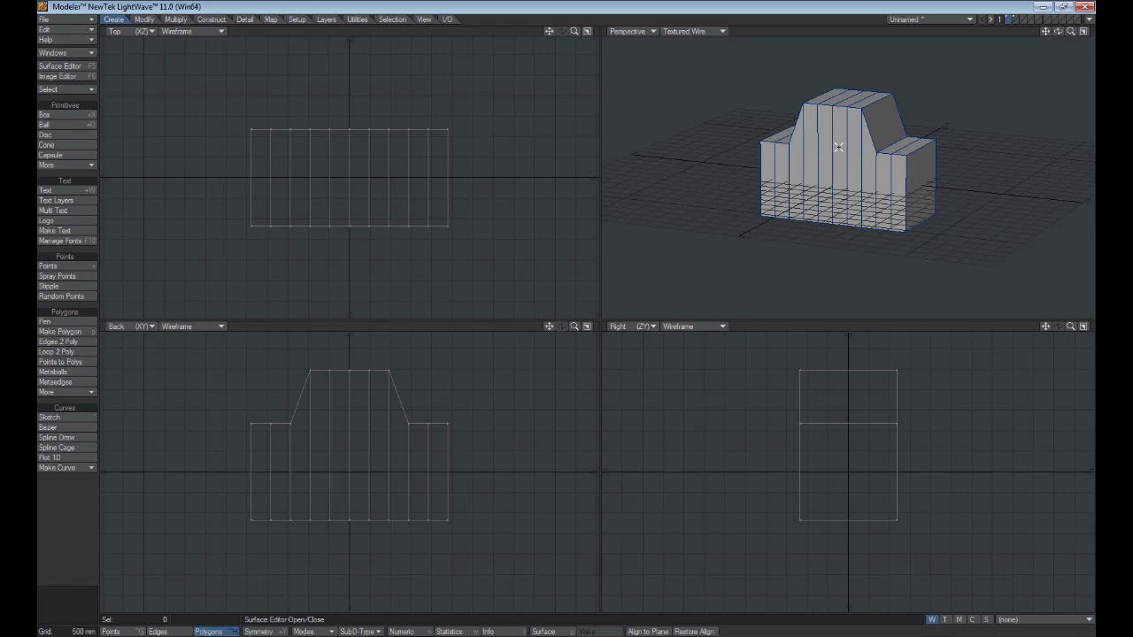
{"action": "left_click", "coordinate": [838, 147]}
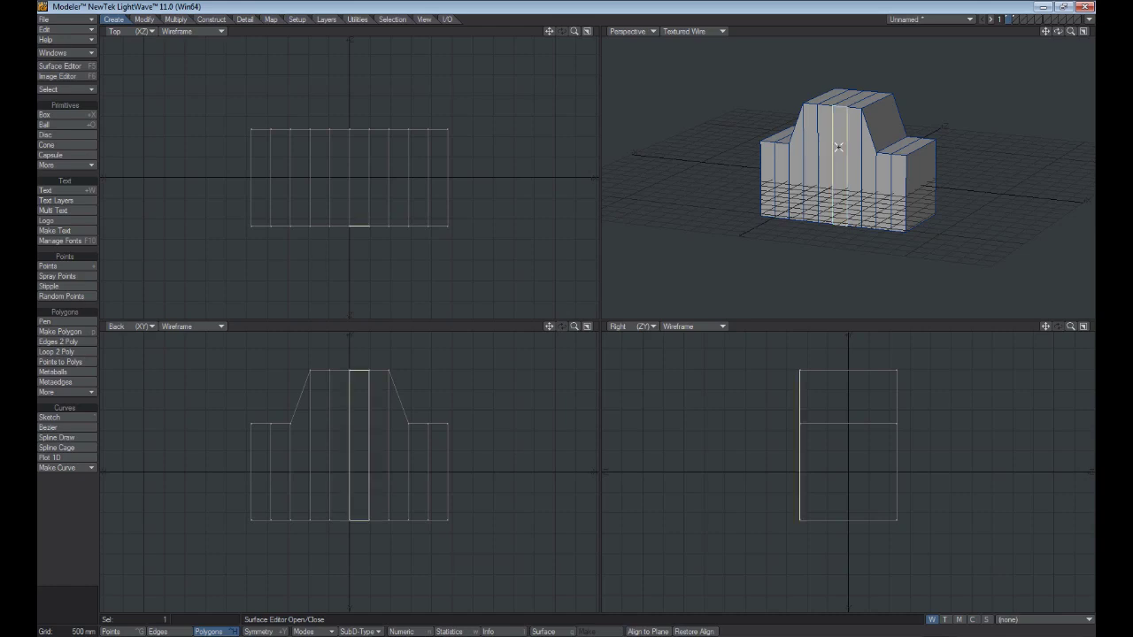
{"action": "key", "text": "]"}
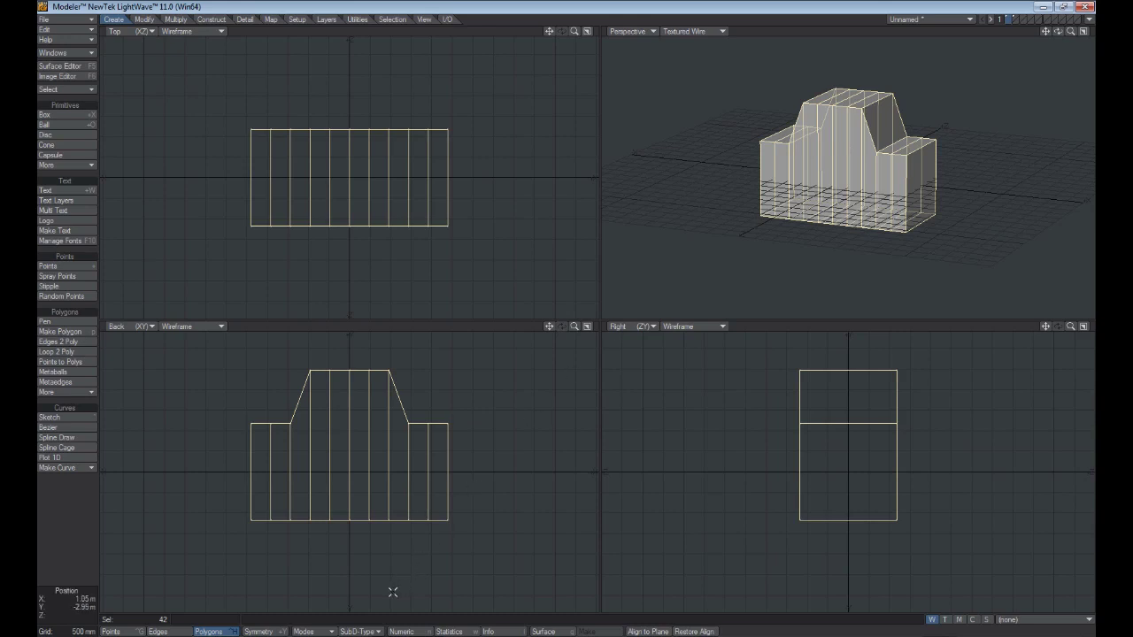
{"action": "left_click", "coordinate": [558, 632]}
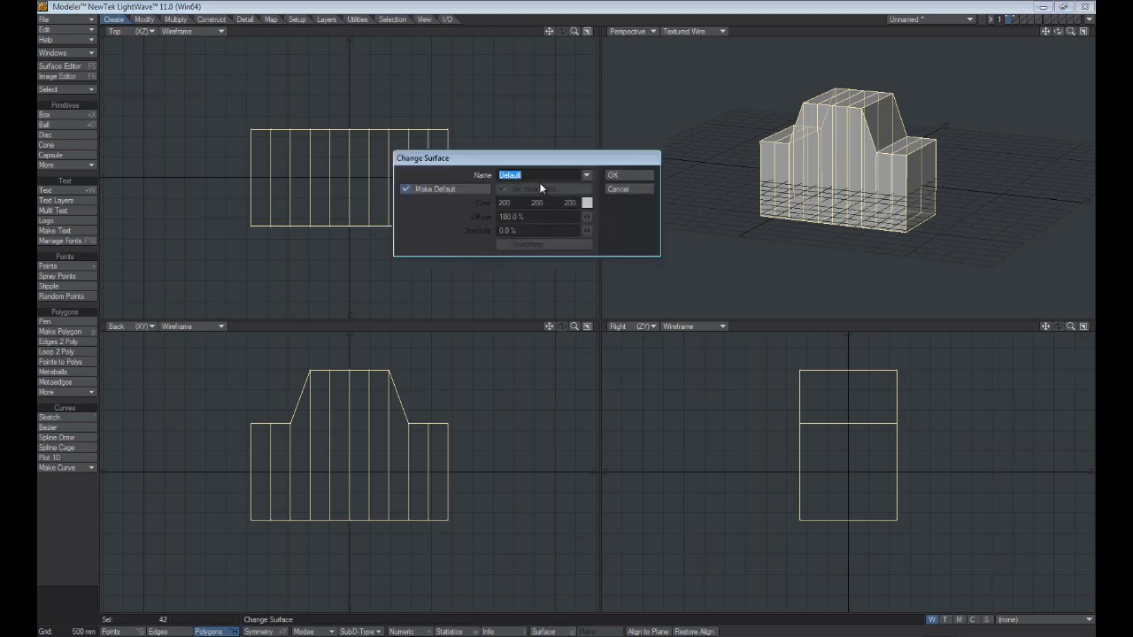
{"action": "type", "text": "Box"}
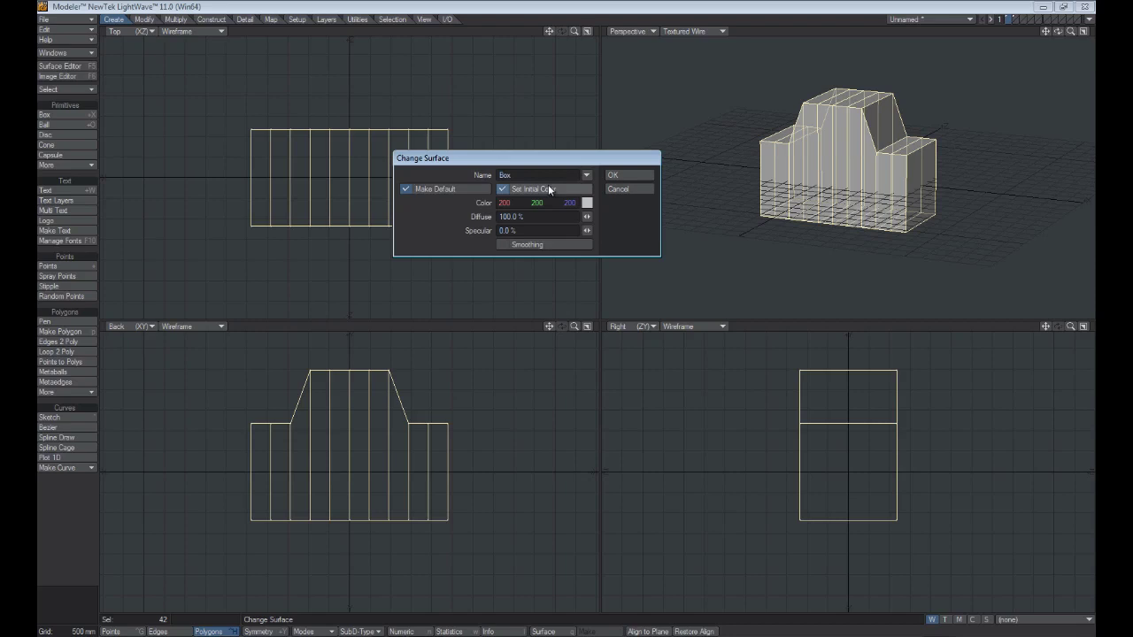
{"action": "left_click_drag", "start_coordinate": [504, 203], "coordinate": [482, 202]}
{"action": "left_click", "coordinate": [623, 174]}
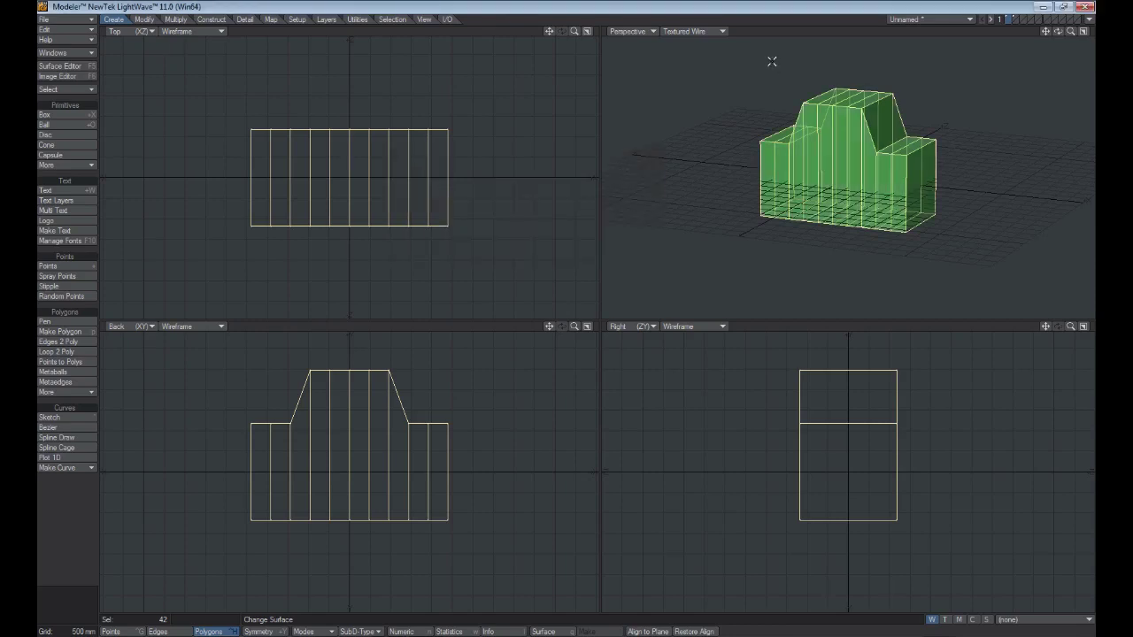
{"action": "key", "text": "/"}
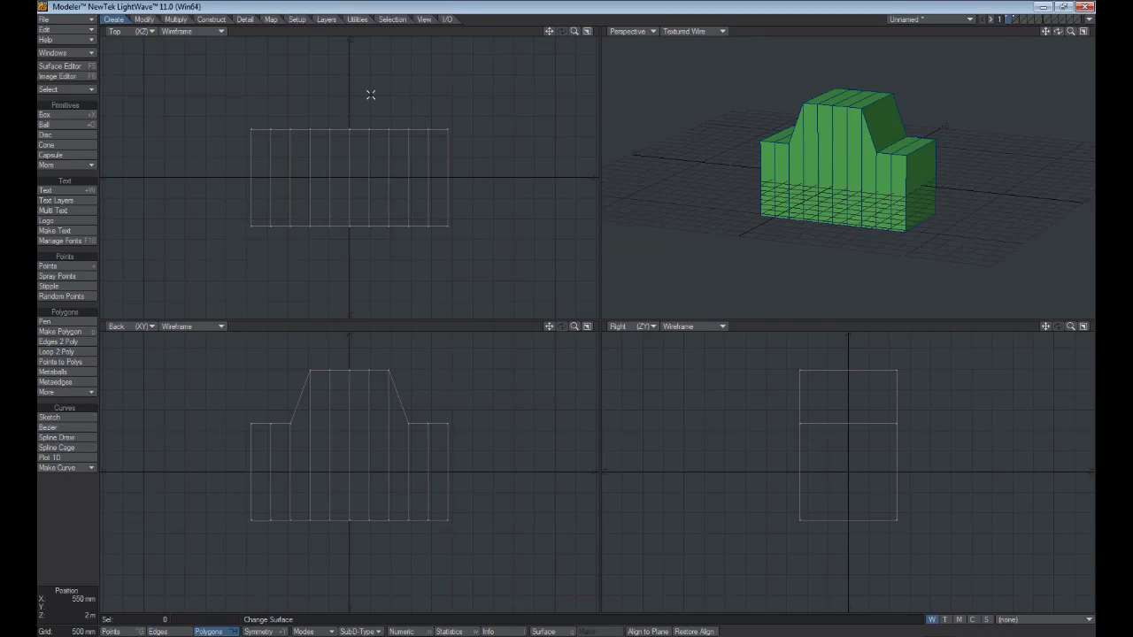
Open the Surface Editor and assign one tall front polygon a new purple surface named Box_Poly, with red 103 and green 0
{"action": "left_click", "coordinate": [61, 67]}
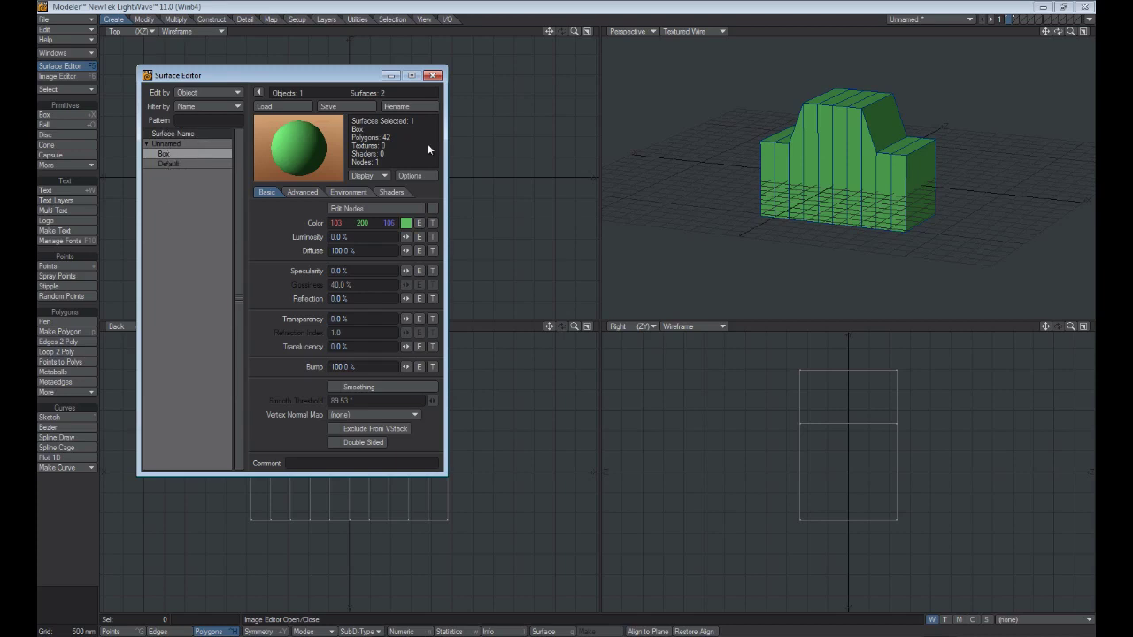
{"action": "left_click", "coordinate": [826, 150]}
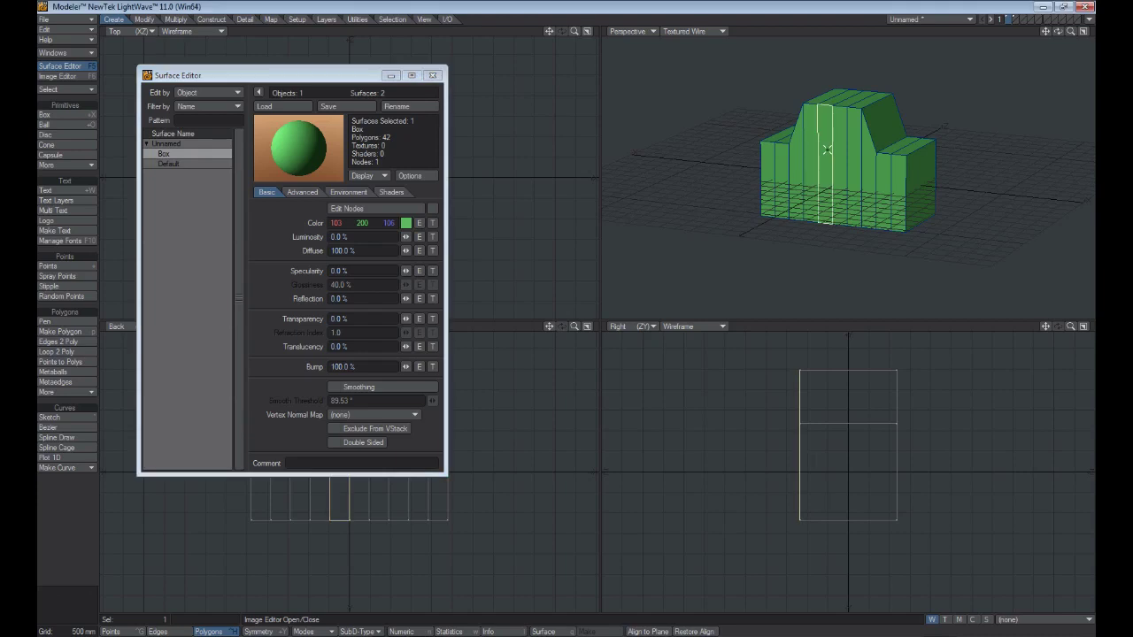
{"action": "key", "text": "q"}
{"action": "left_click", "coordinate": [532, 175]}
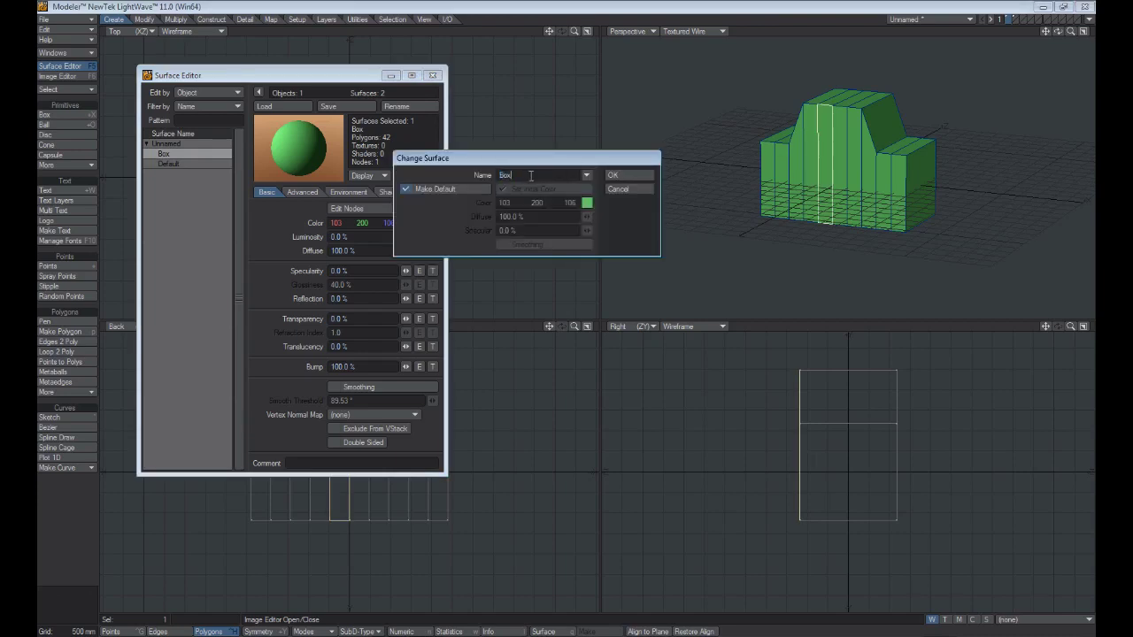
{"action": "type", "text": "_Poly"}
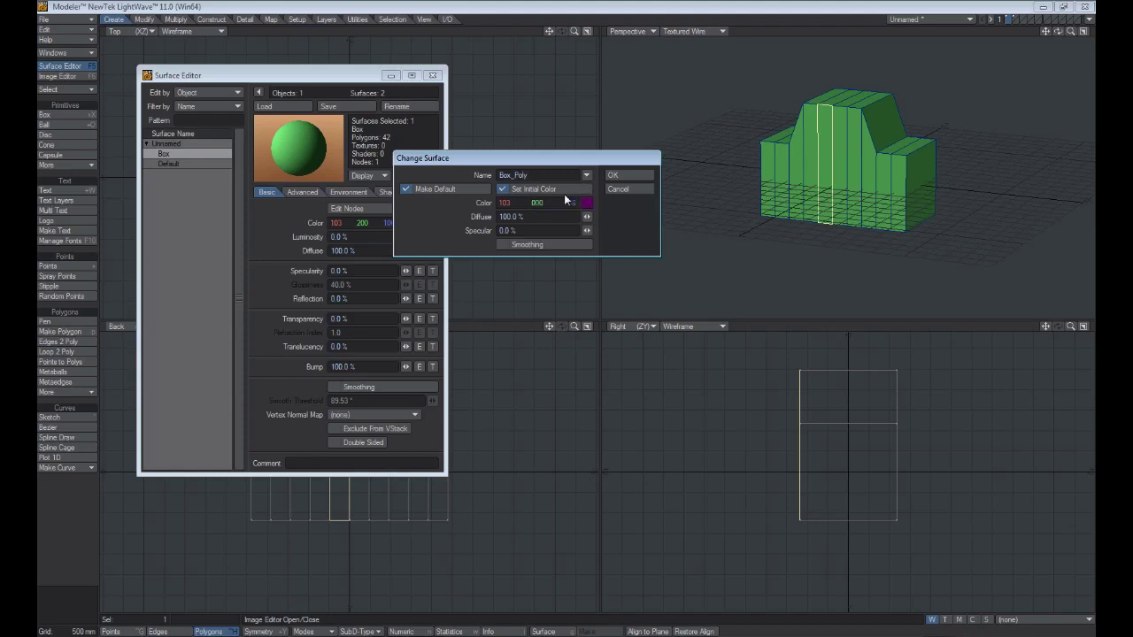
{"action": "left_click", "coordinate": [641, 175]}
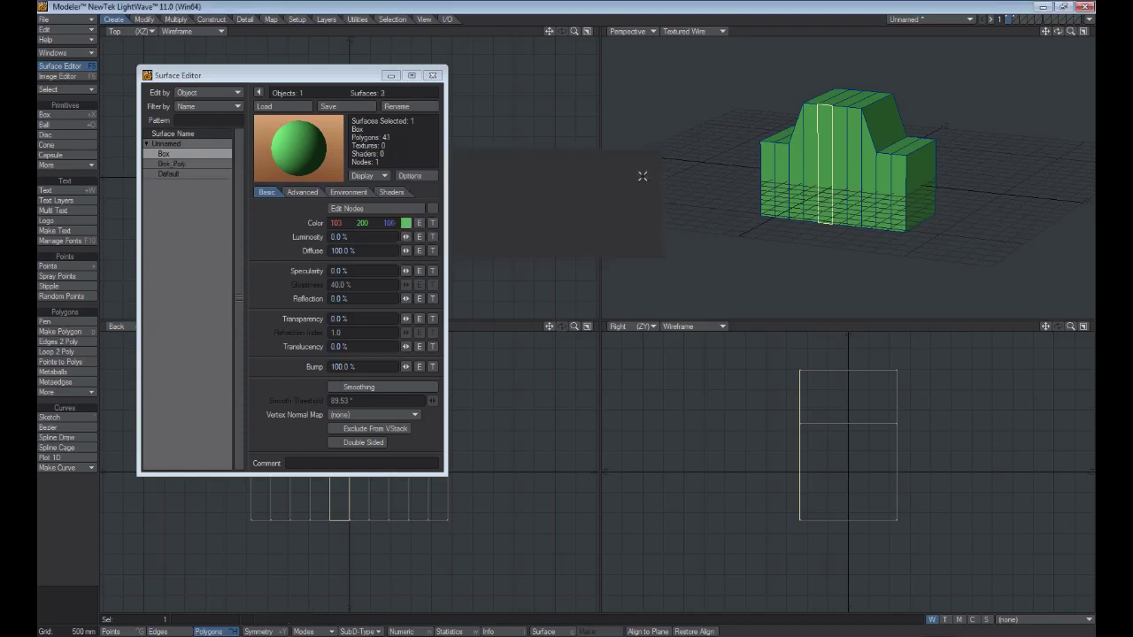
Deselect the Box_Poly polygon and close the Surface Editor
{"action": "left_click", "coordinate": [803, 30]}
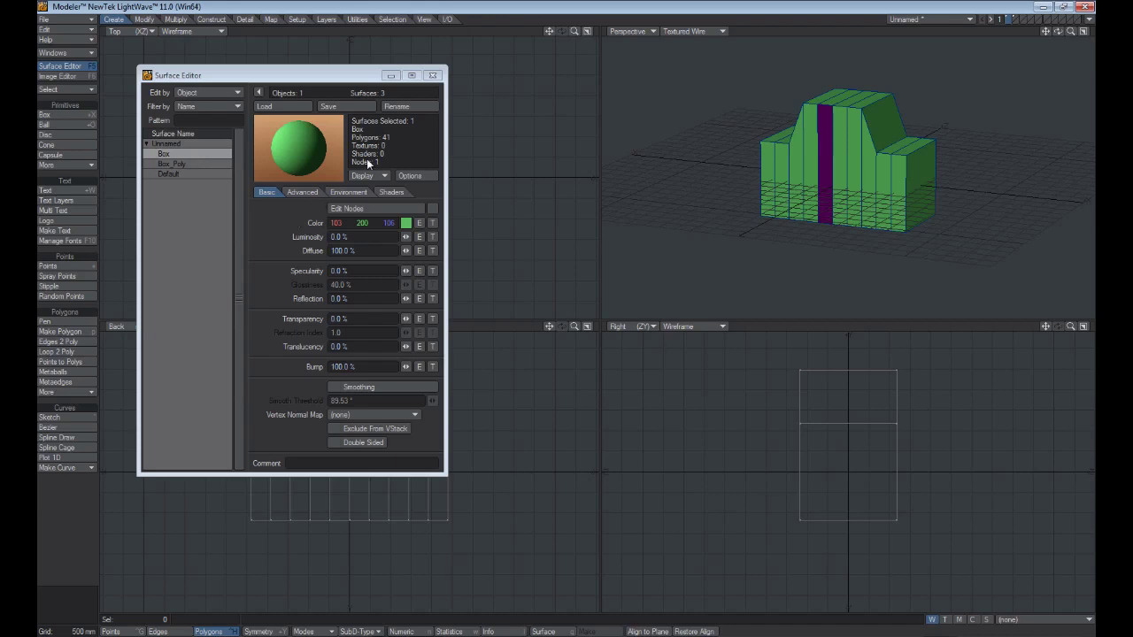
{"action": "left_click", "coordinate": [433, 75]}
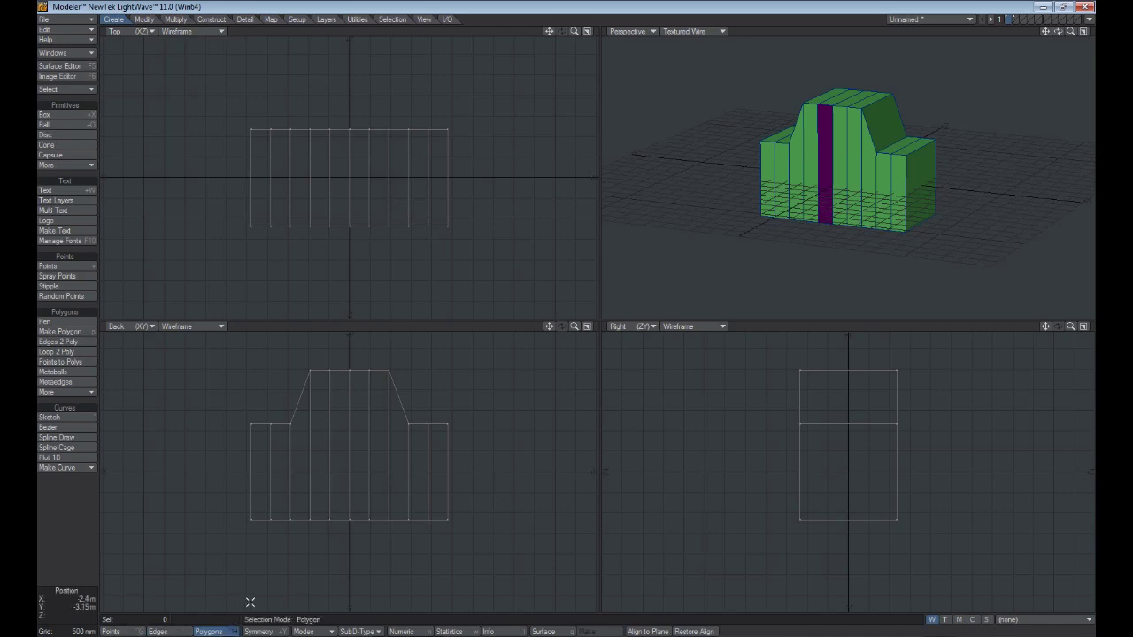
Turn on symmetry, move the front polygon beneath the sloped shoulder and its mirrored counterpart outward along negative Z, and deselect them
{"action": "left_click", "coordinate": [277, 632]}
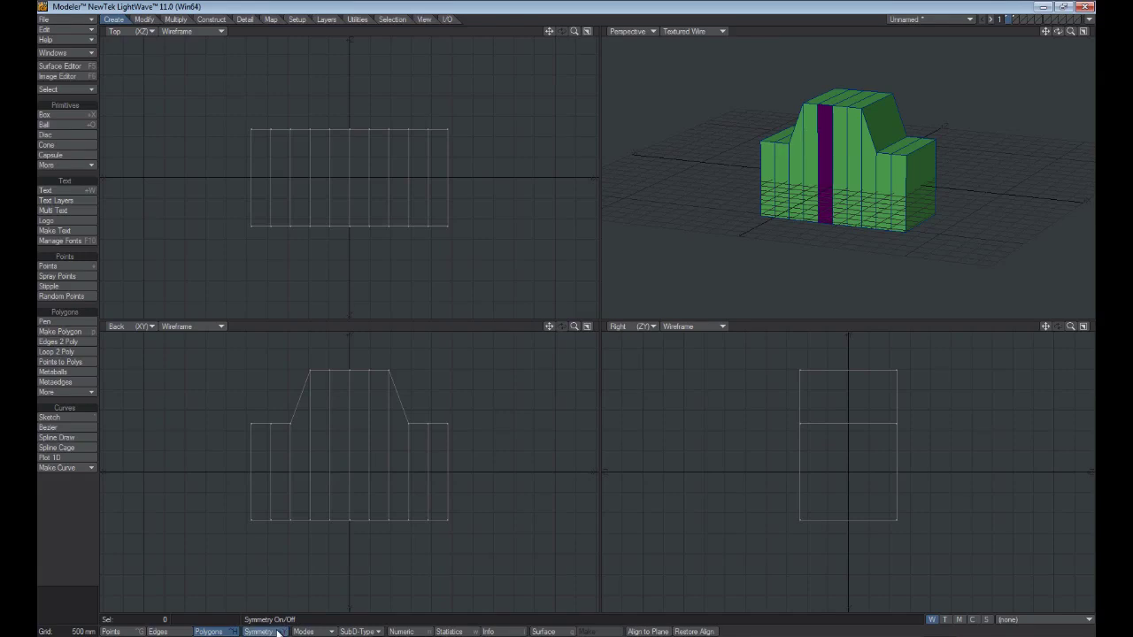
{"action": "left_click", "coordinate": [870, 167]}
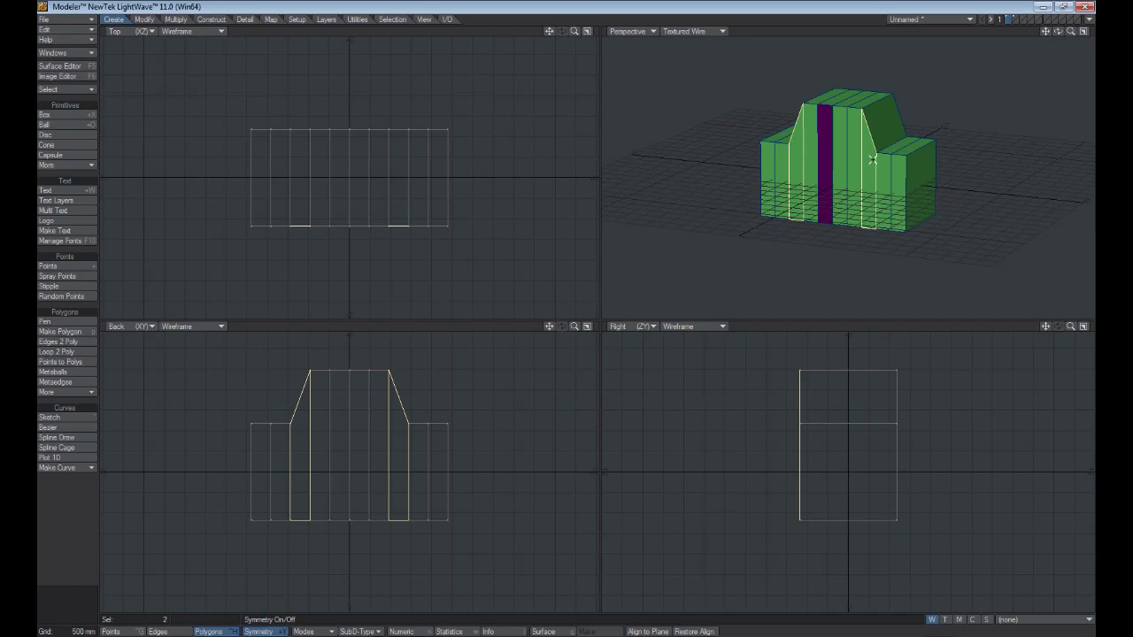
{"action": "key", "text": "t"}
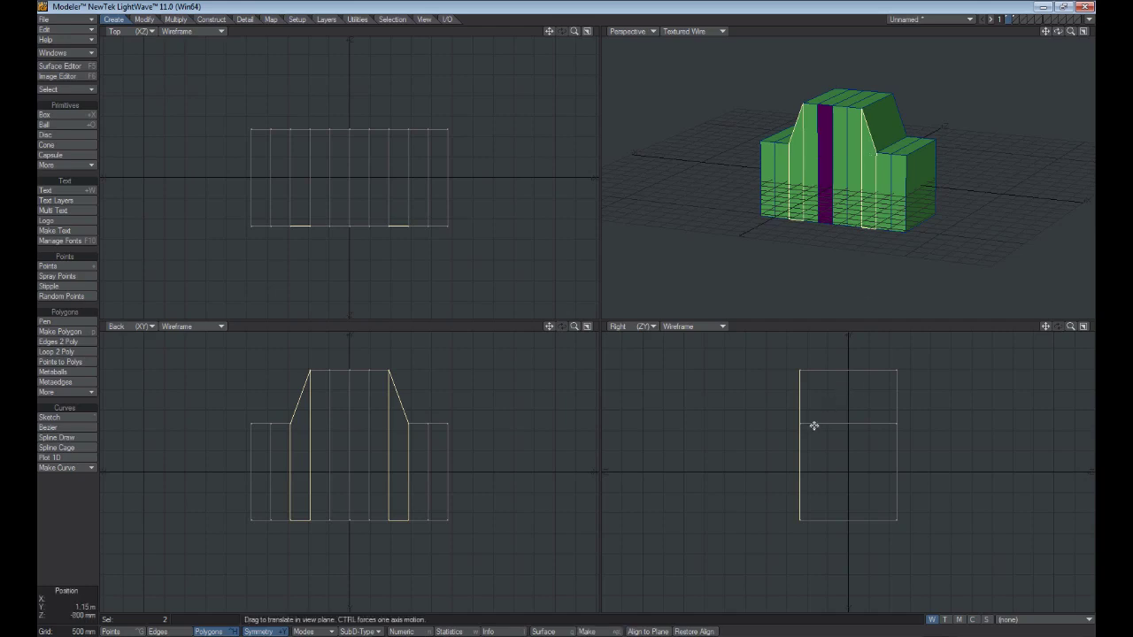
{"action": "left_click_drag", "start_coordinate": [867, 460], "coordinate": [842, 460]}
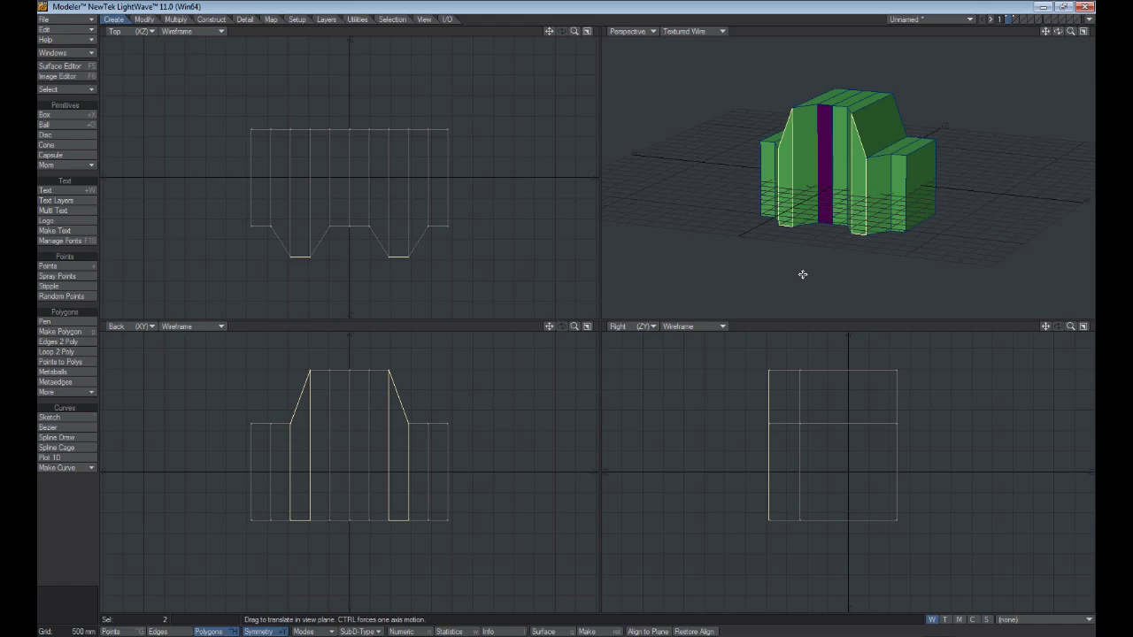
{"action": "key", "text": "space"}
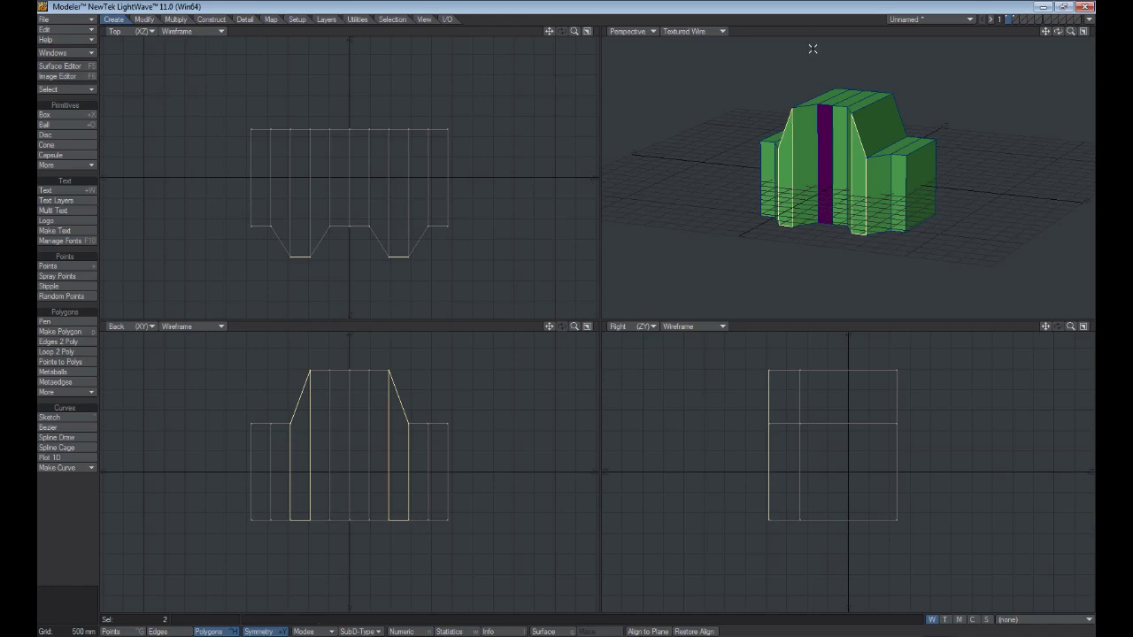
{"action": "left_click", "coordinate": [812, 34]}
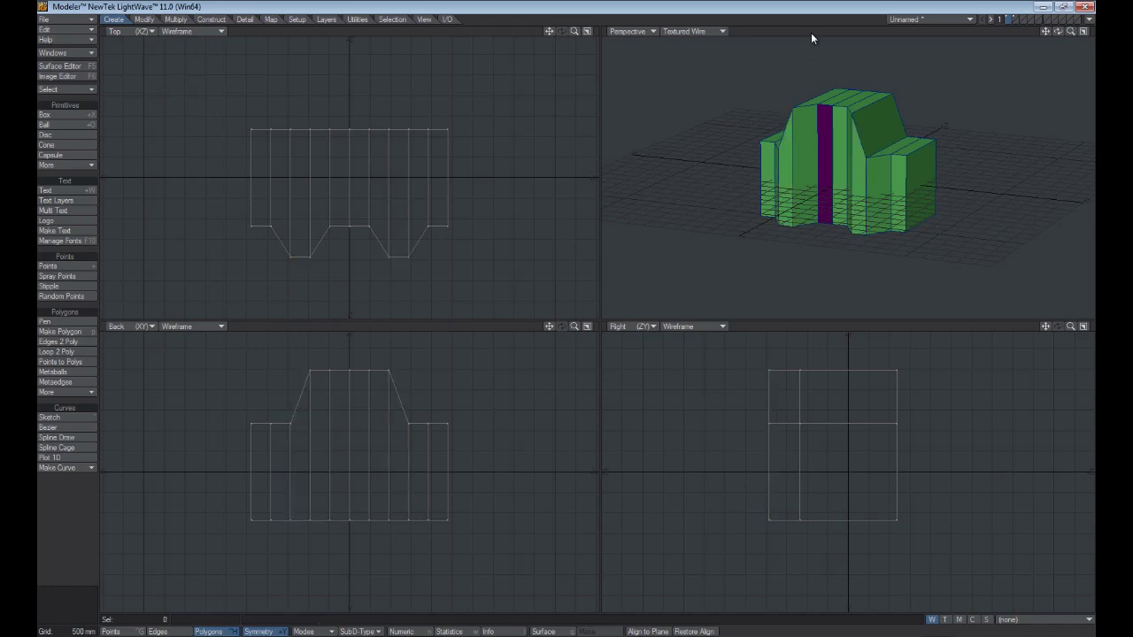
Set the action center to Mouse, try rotating the box in the Back view with symmetry on, and undo the rotation
{"action": "left_click", "coordinate": [328, 631]}
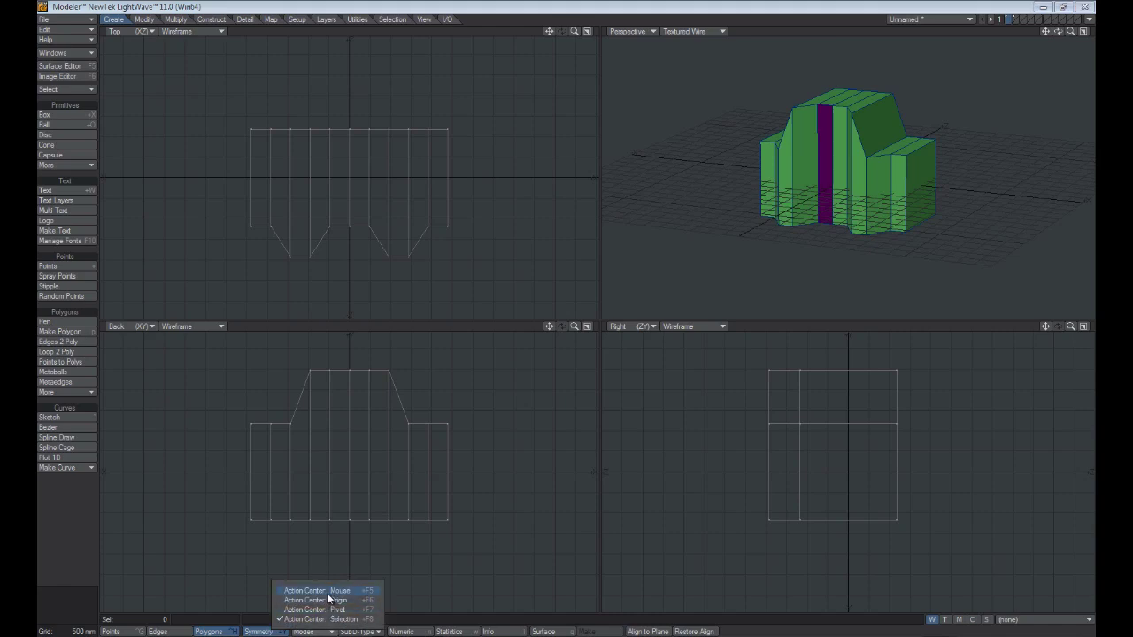
{"action": "left_click", "coordinate": [331, 591]}
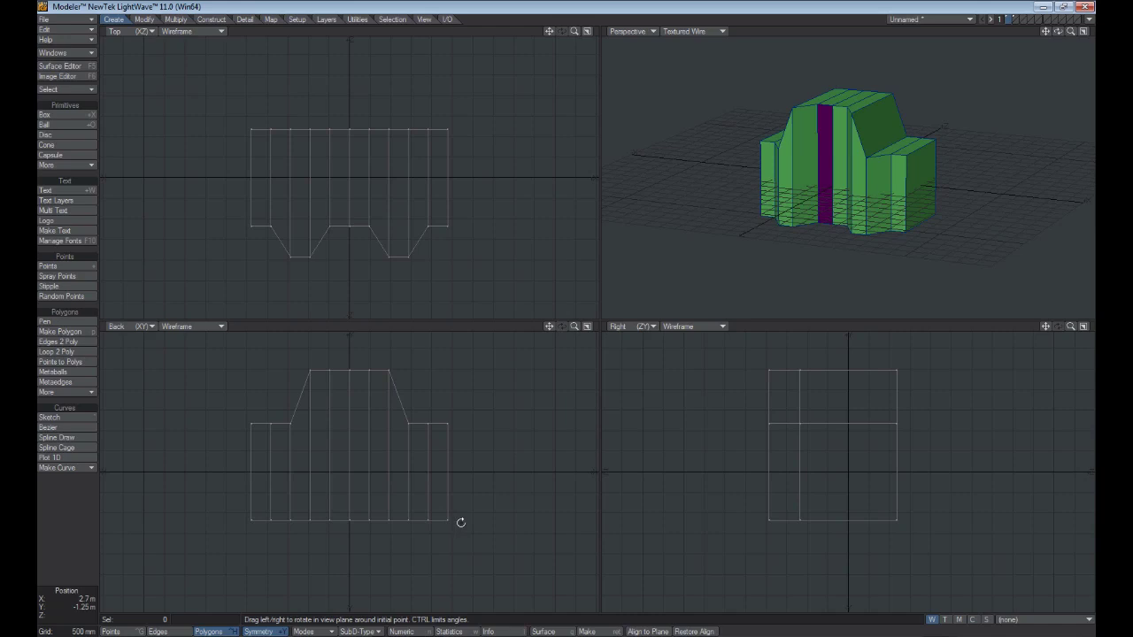
{"action": "left_click_drag", "start_coordinate": [461, 522], "coordinate": [416, 522]}
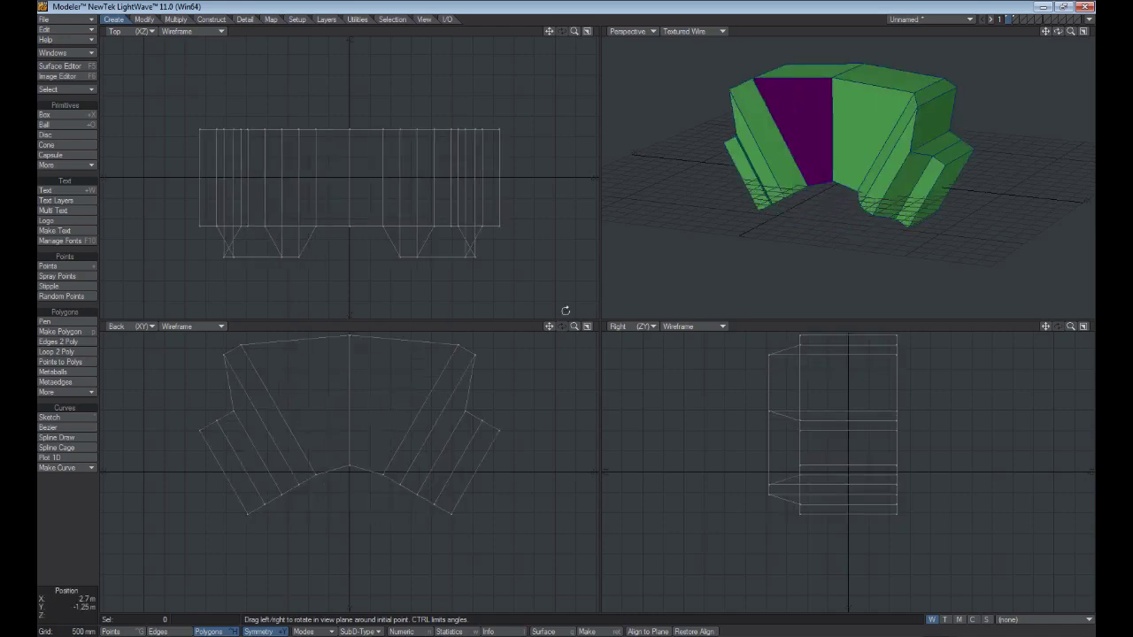
{"action": "key", "text": "u"}
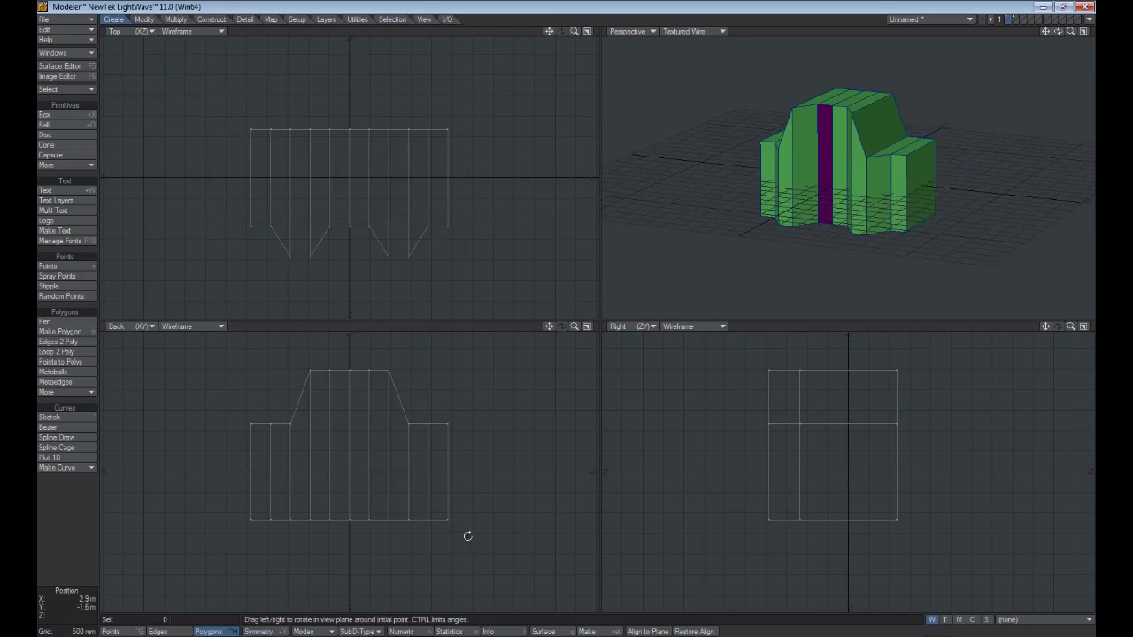
Try rotating the box around the mouse position in the Back view with symmetry off, and undo the rotation
{"action": "left_click_drag", "start_coordinate": [468, 536], "coordinate": [540, 354]}
{"action": "key", "text": "u"}
{"action": "key", "text": "u"}
Set the action center to Origin and try rotating the box in the Top view
{"action": "left_click", "coordinate": [303, 631]}
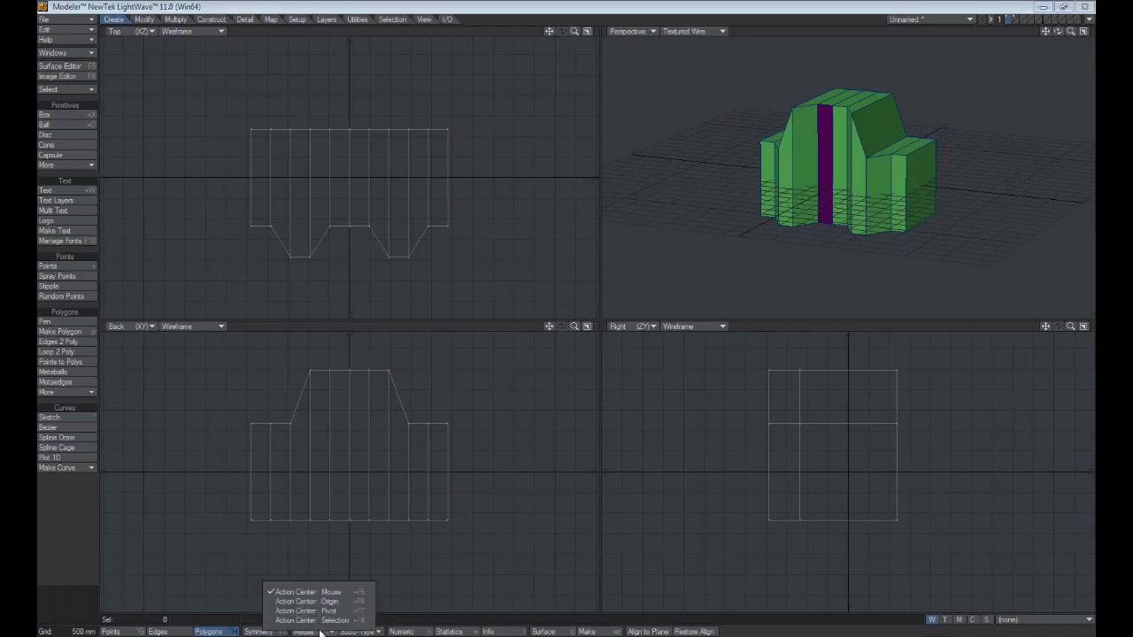
{"action": "left_click", "coordinate": [325, 610]}
{"action": "left_click_drag", "start_coordinate": [508, 193], "coordinate": [531, 266]}
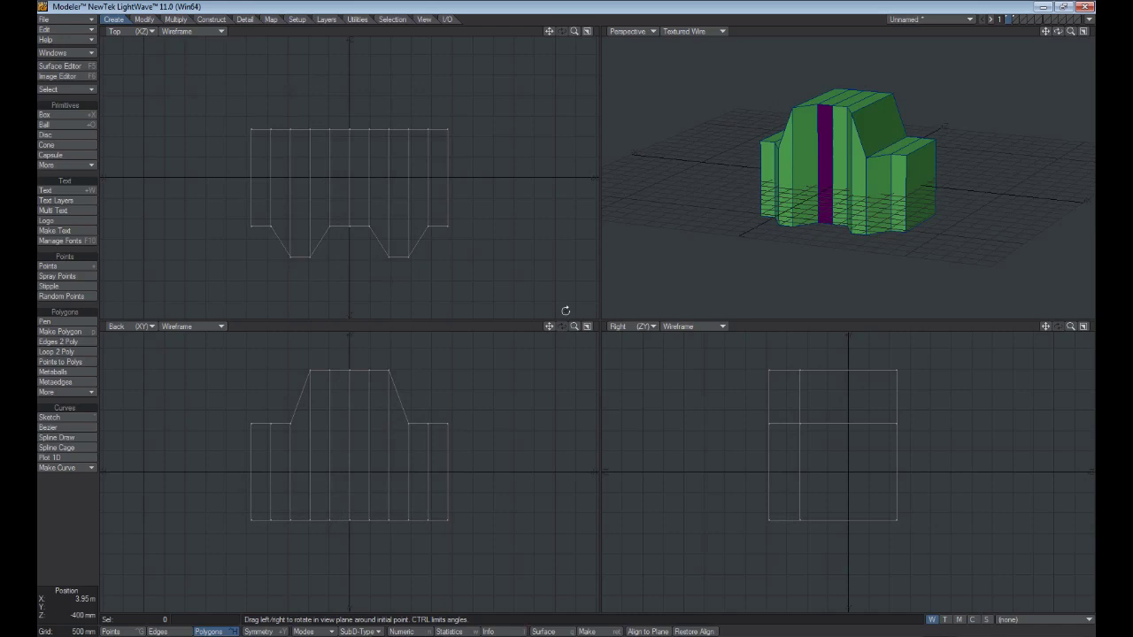
Set the action center to Pivot and try rotating the box in the Top view
{"action": "left_click", "coordinate": [303, 631]}
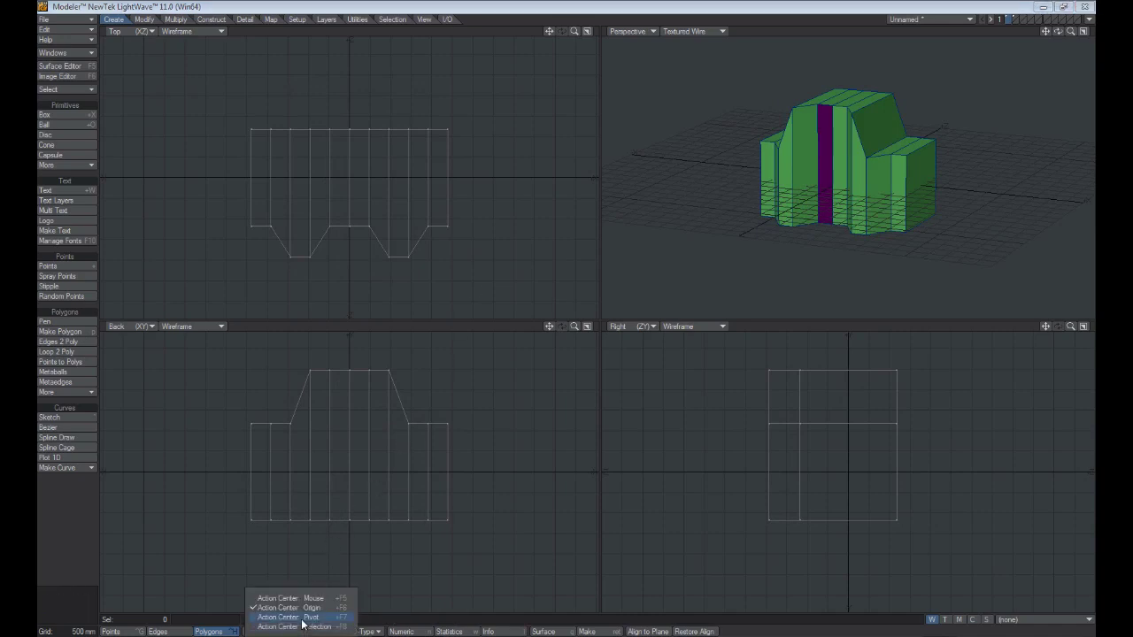
{"action": "left_click", "coordinate": [303, 617]}
{"action": "mouse_move", "coordinate": [526, 162]}
{"action": "left_mouse_down"}
{"action": "mouse_move", "coordinate": [501, 163]}
{"action": "mouse_move", "coordinate": [549, 163]}
{"action": "mouse_move", "coordinate": [509, 162]}
{"action": "mouse_move", "coordinate": [526, 163]}
{"action": "left_mouse_up"}
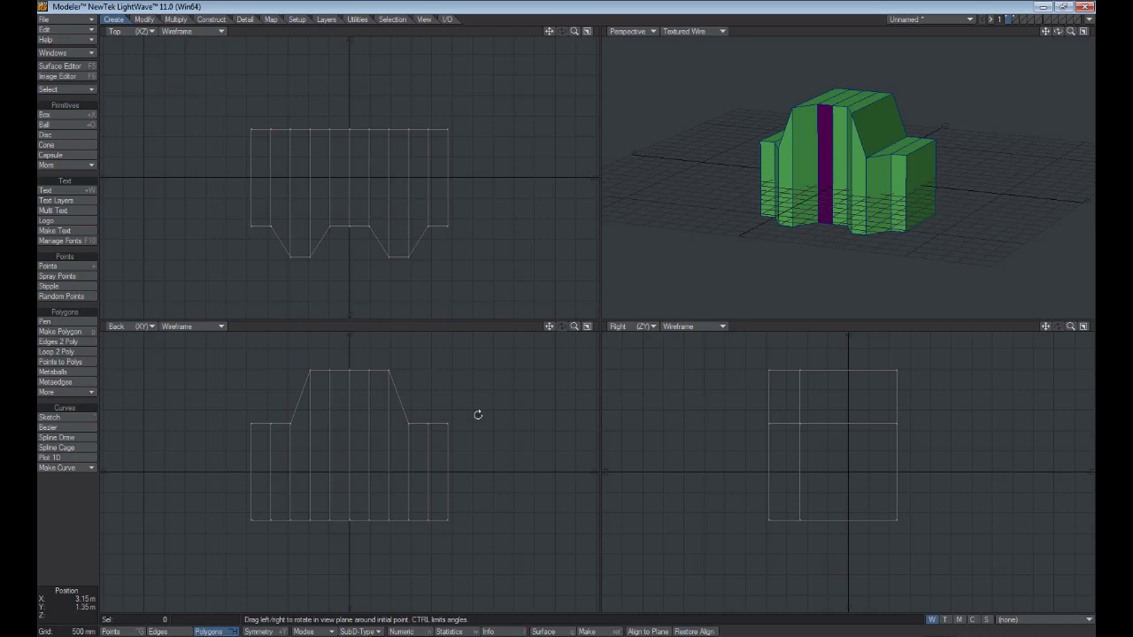
Rest the box on the ground along the Y axis, with centering enabled for X, Y and Z
{"action": "key", "text": "ctrl+r"}
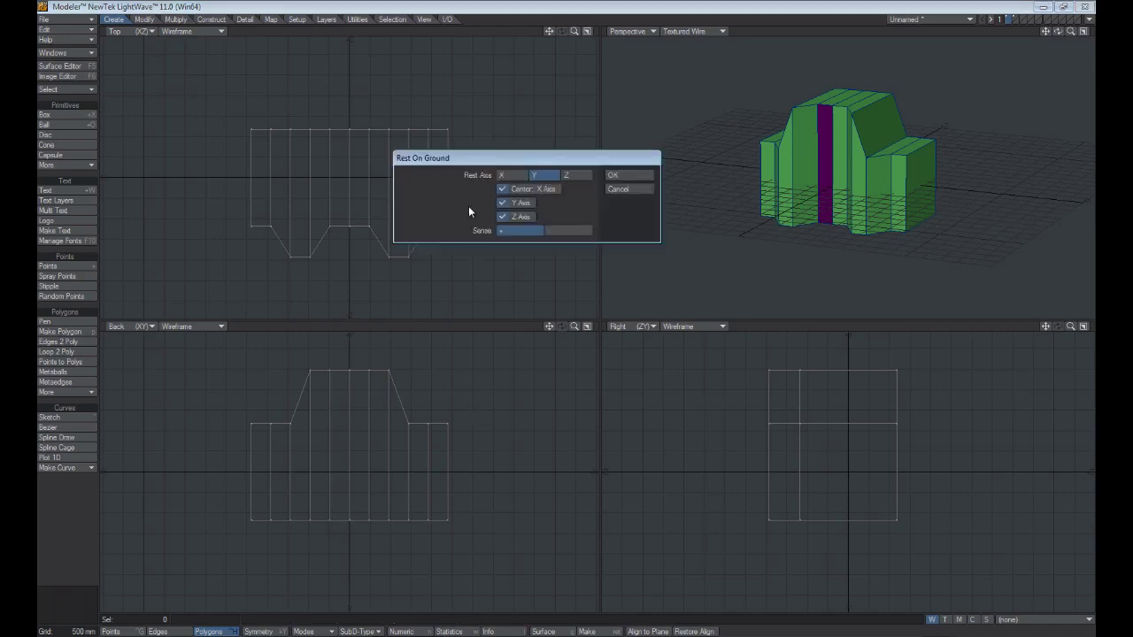
{"action": "left_click", "coordinate": [613, 174]}
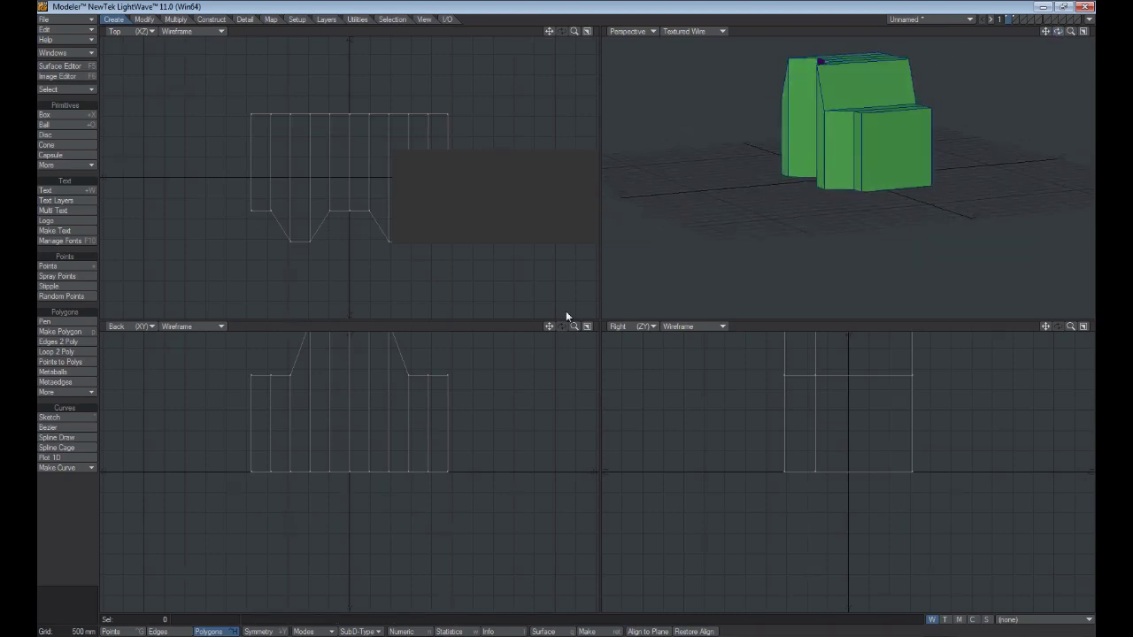
View the ball on layer 2, return to the box on layer 1, and fit it in all views
{"action": "left_click", "coordinate": [1015, 18]}
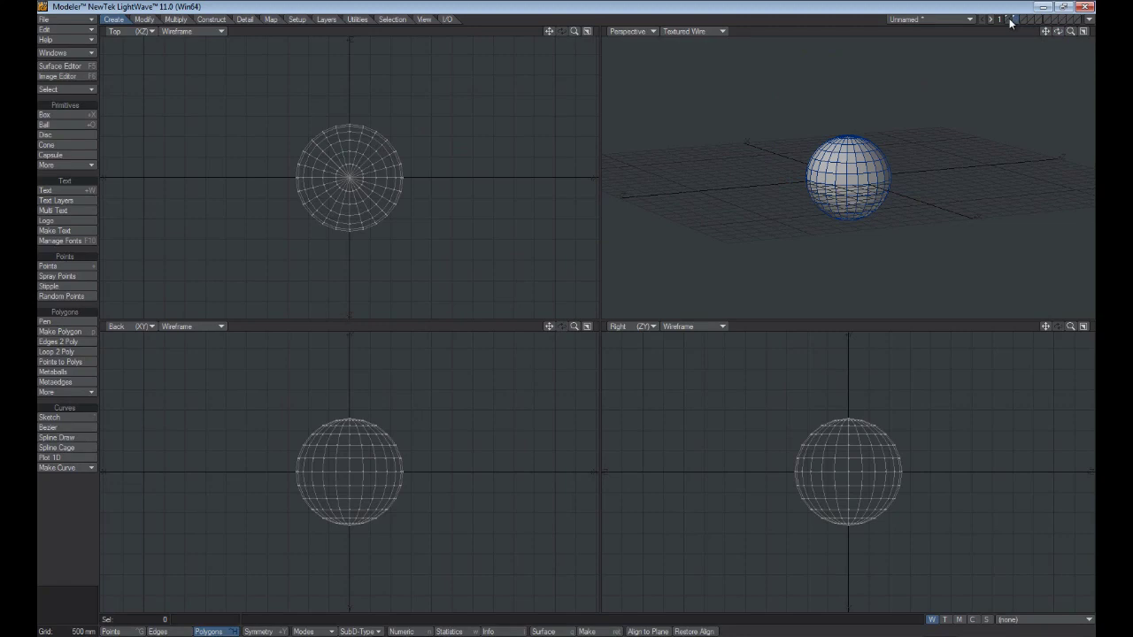
{"action": "left_click_drag", "start_coordinate": [1057, 31], "coordinate": [1062, 50]}
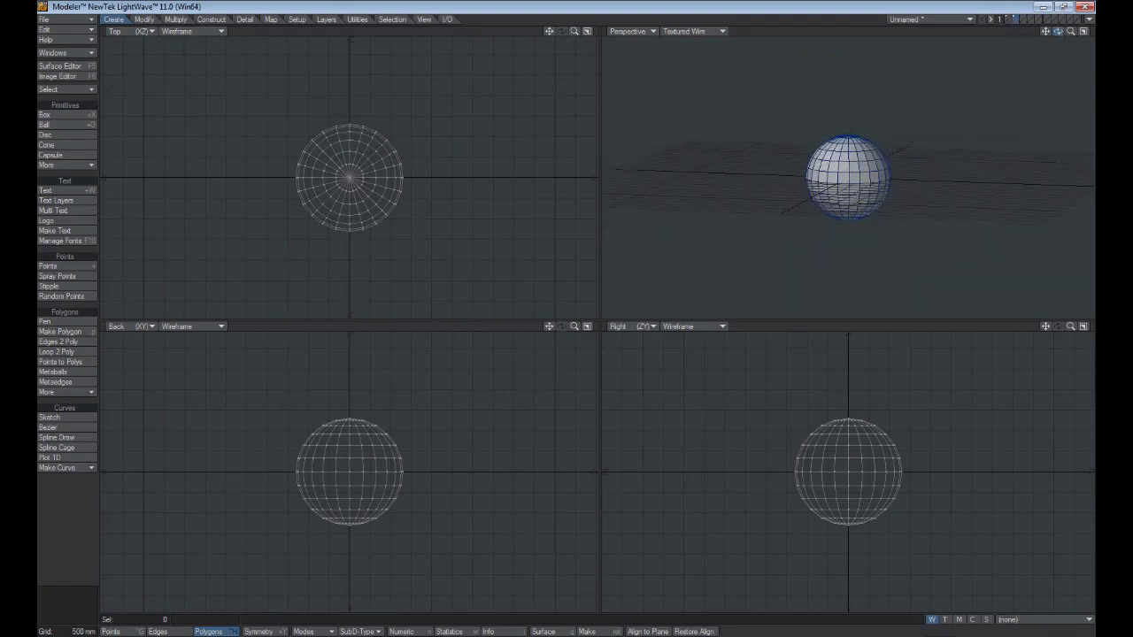
{"action": "left_click", "coordinate": [1010, 19]}
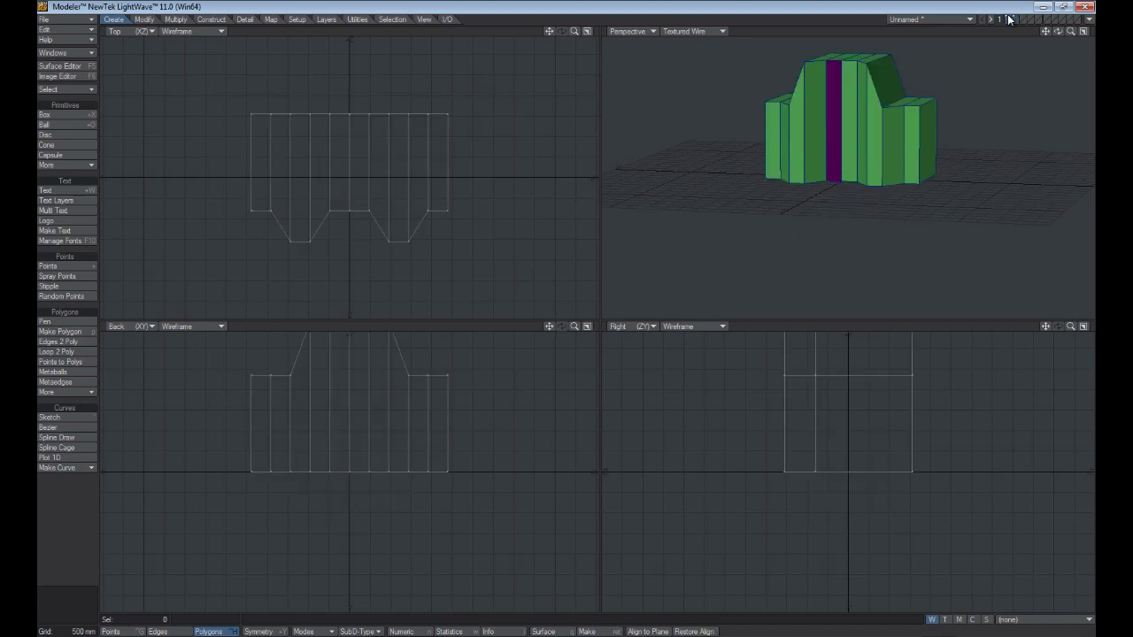
{"action": "key", "text": "a"}
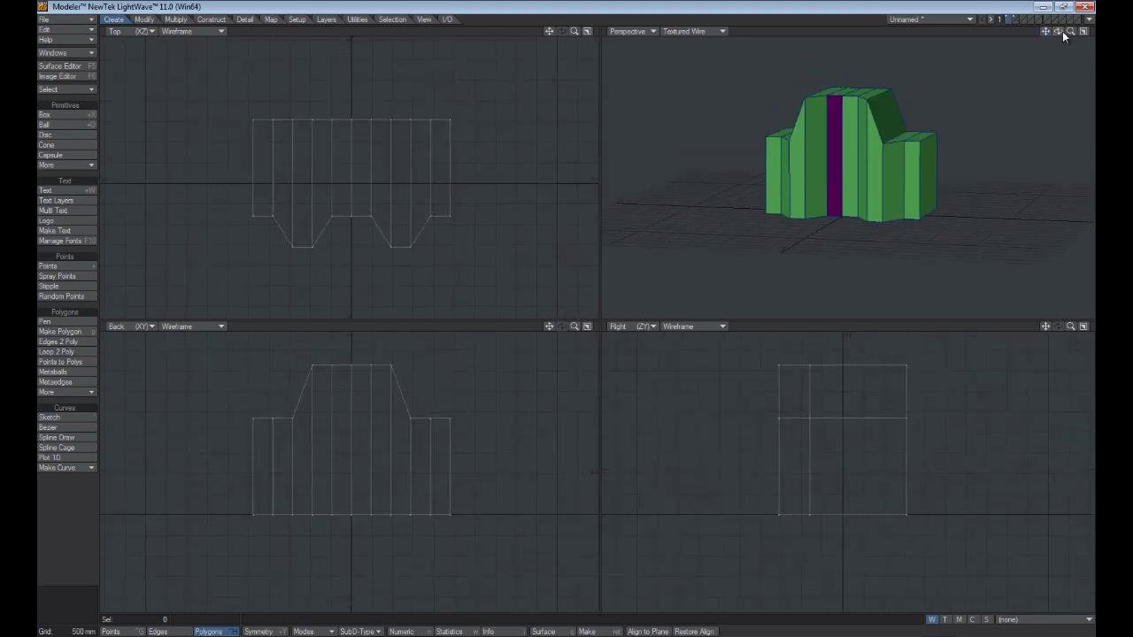
{"action": "left_click_drag", "start_coordinate": [1058, 32], "coordinate": [567, 318]}
{"action": "key", "text": "y"}
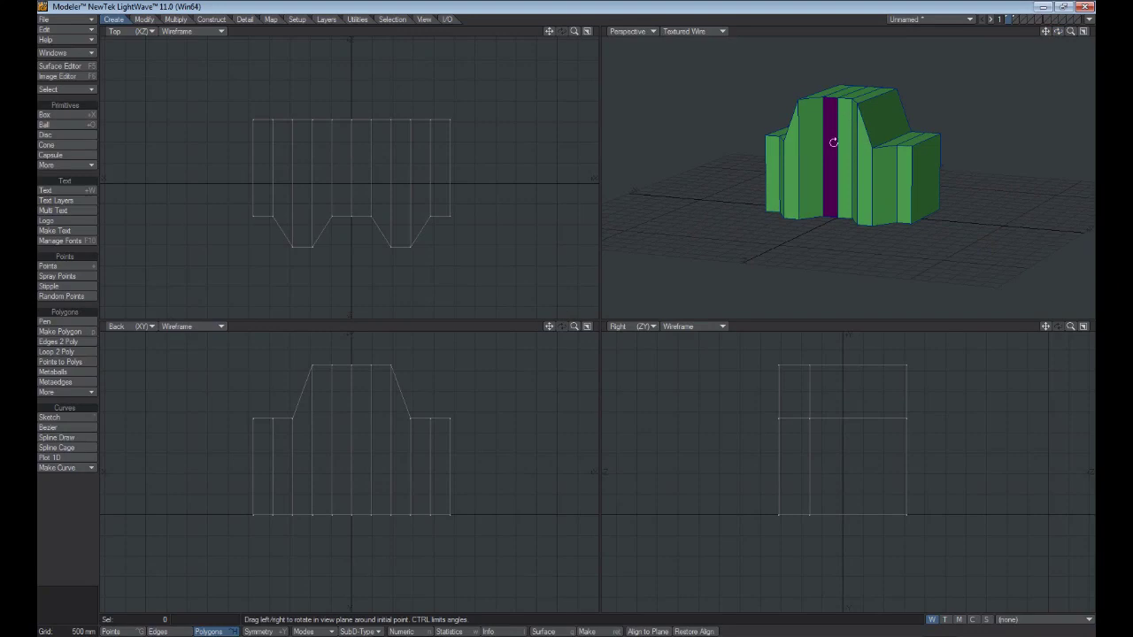
Open the Layers panel, expand the object's layer list, and view layer 2 before returning to layer 1
{"action": "left_click", "coordinate": [87, 52]}
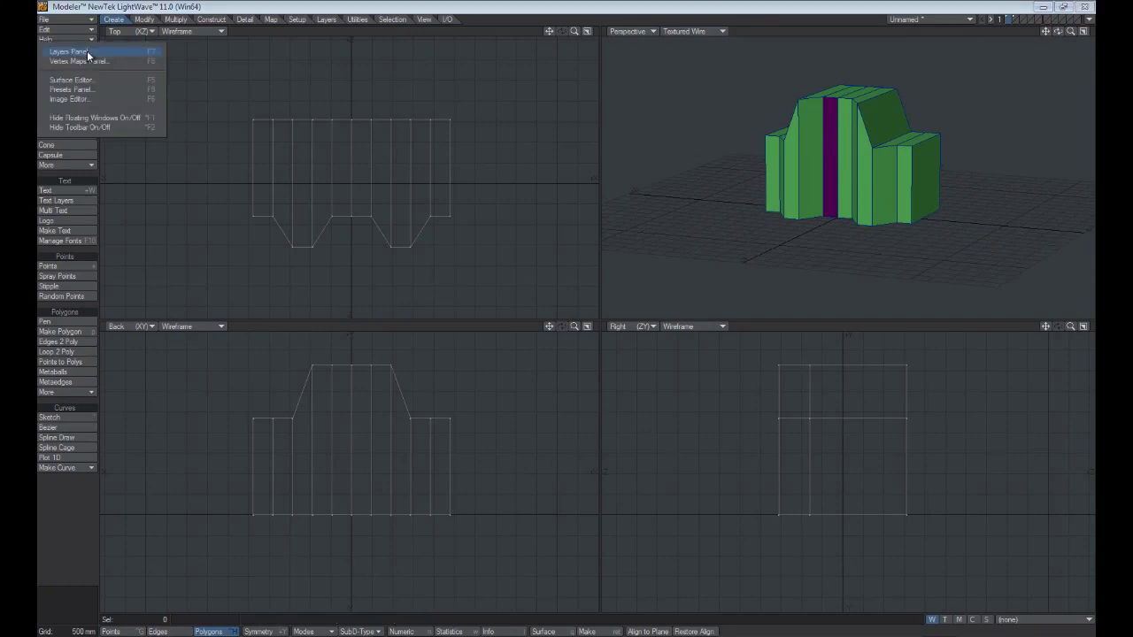
{"action": "left_click", "coordinate": [85, 53]}
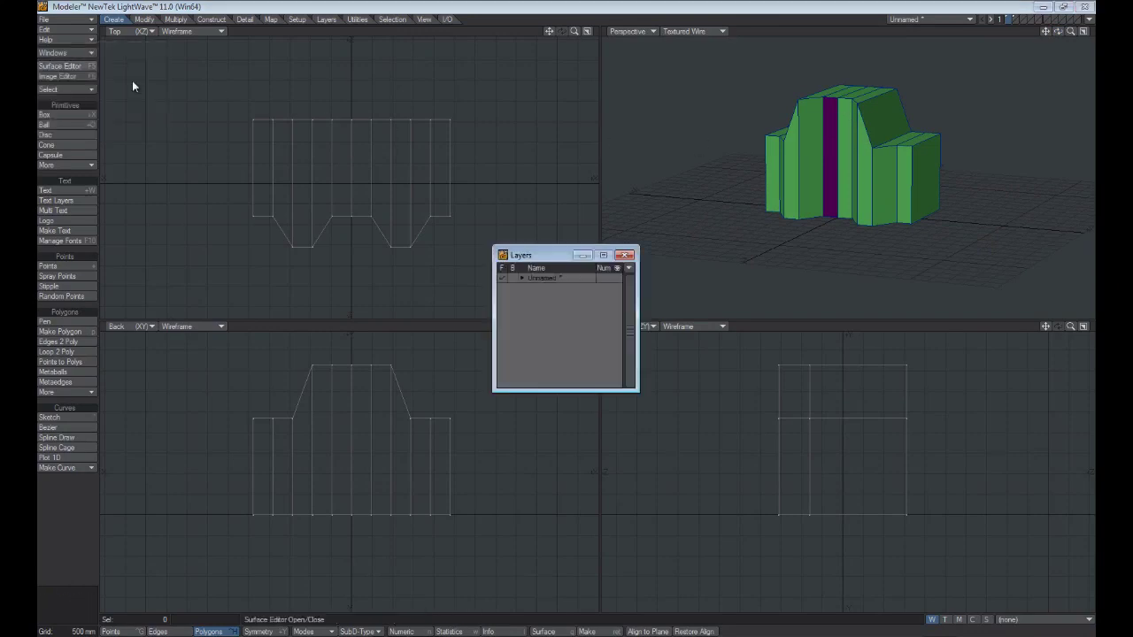
{"action": "left_click", "coordinate": [523, 279]}
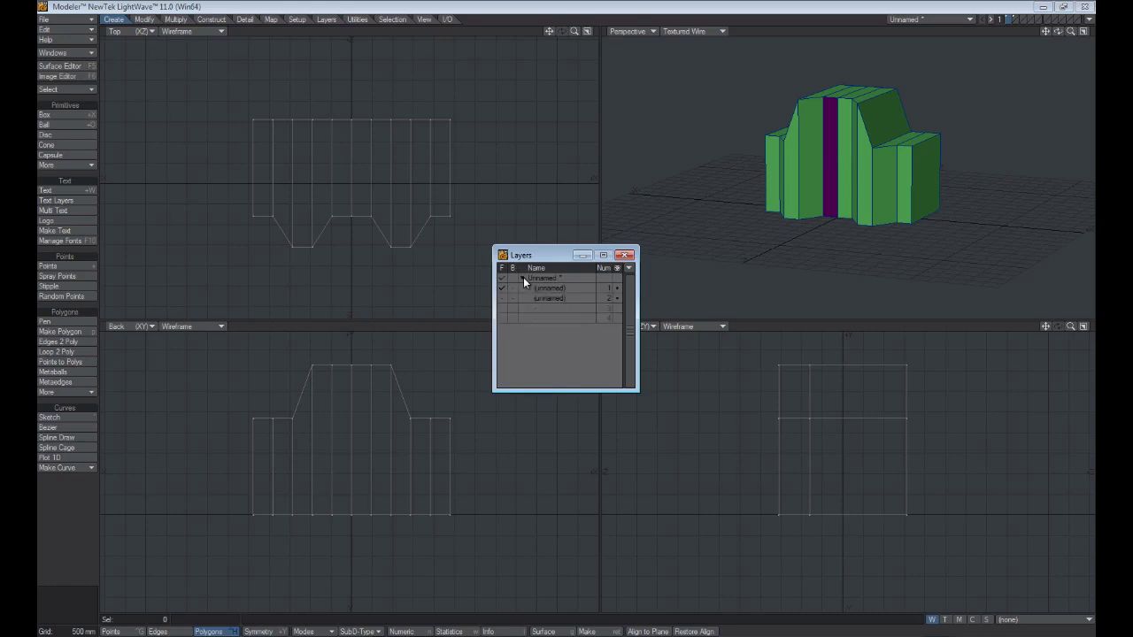
{"action": "left_click", "coordinate": [547, 297]}
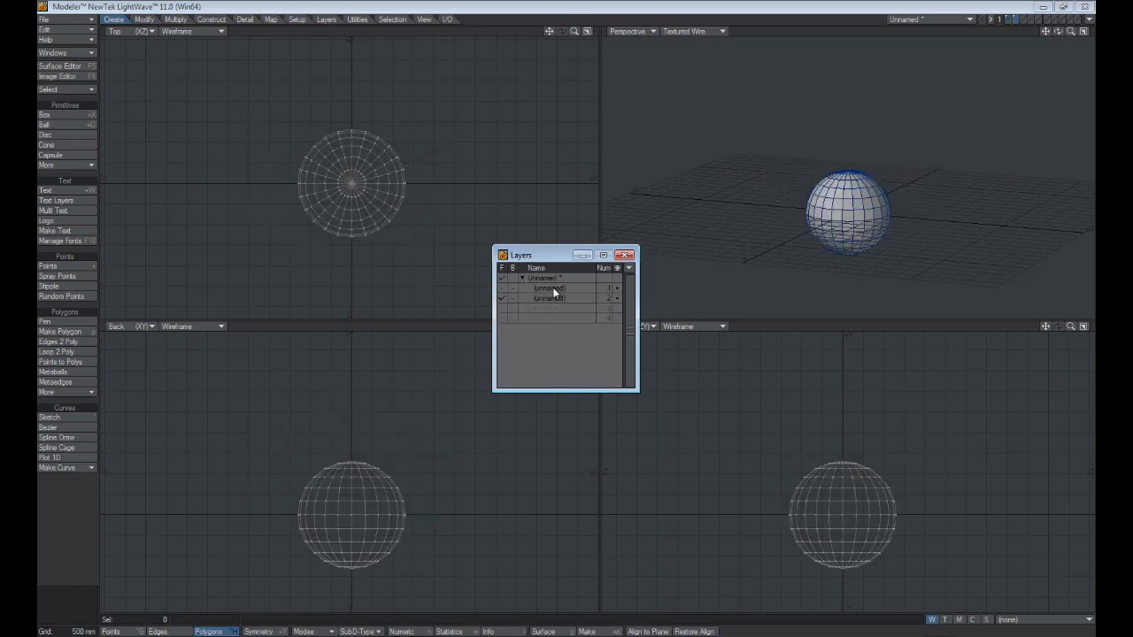
{"action": "left_click", "coordinate": [552, 289]}
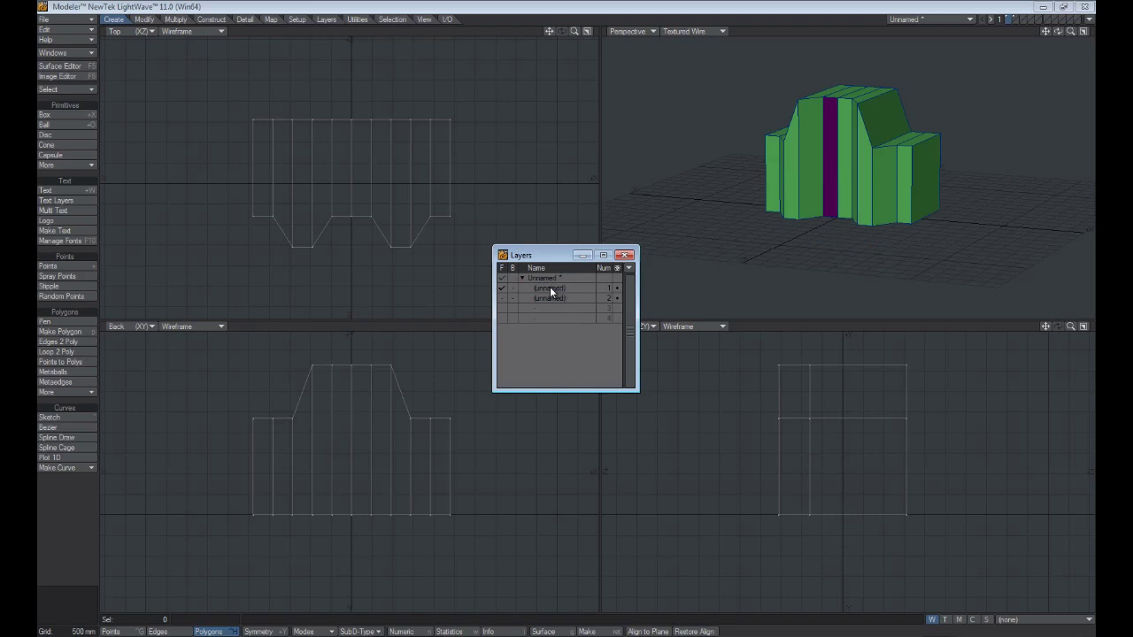
Rename layer 1 as Box
{"action": "double_click", "coordinate": [550, 288]}
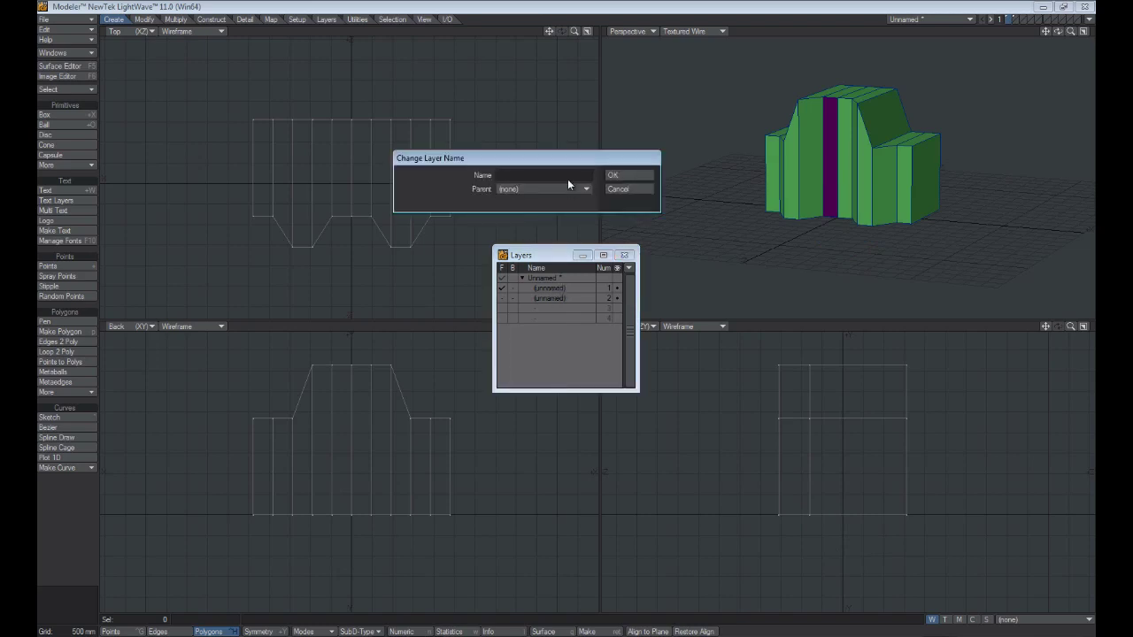
{"action": "type", "text": "Box"}
{"action": "left_click", "coordinate": [629, 177]}
Rename layer 2 as Ball, and return to the Box layer with the Layers panel closed
{"action": "double_click", "coordinate": [556, 299]}
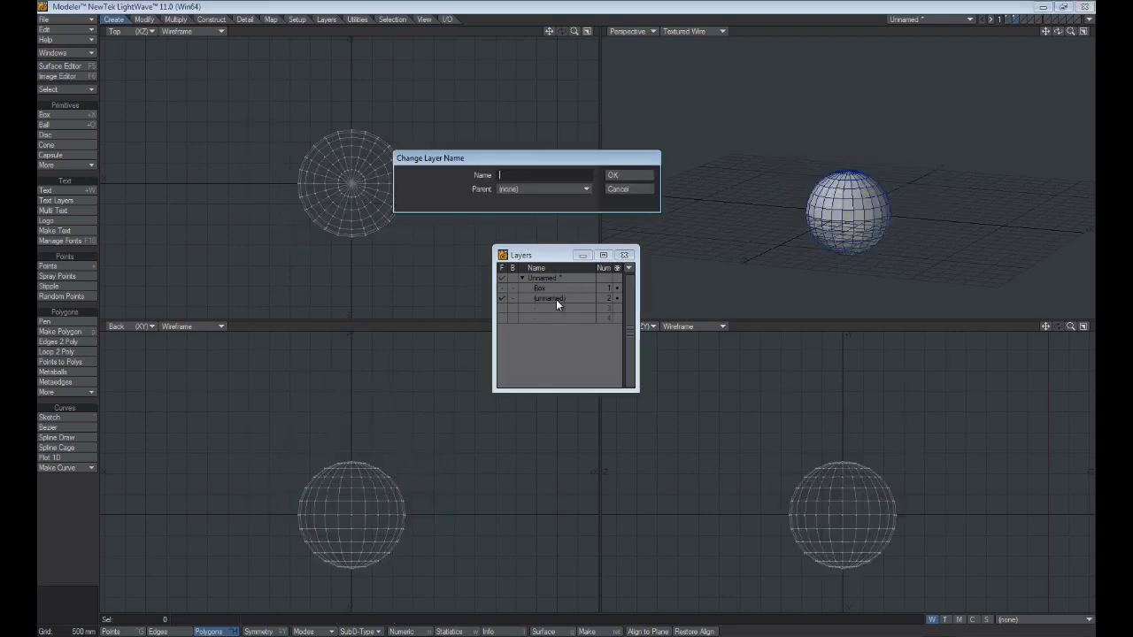
{"action": "type", "text": "Ball"}
{"action": "left_click", "coordinate": [630, 175]}
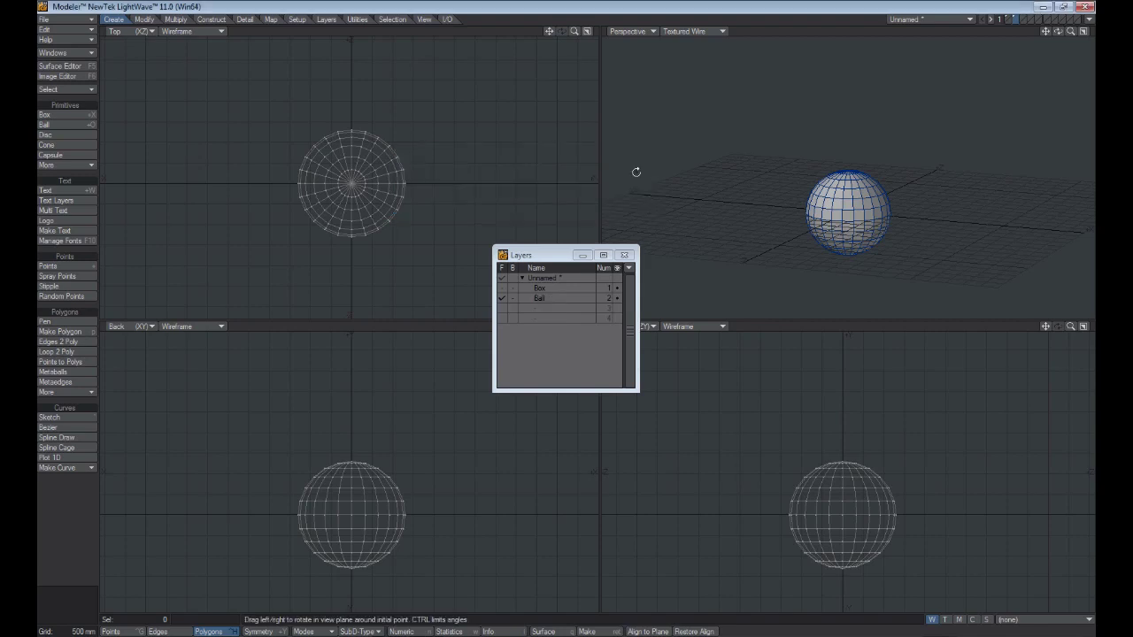
{"action": "left_click", "coordinate": [539, 288]}
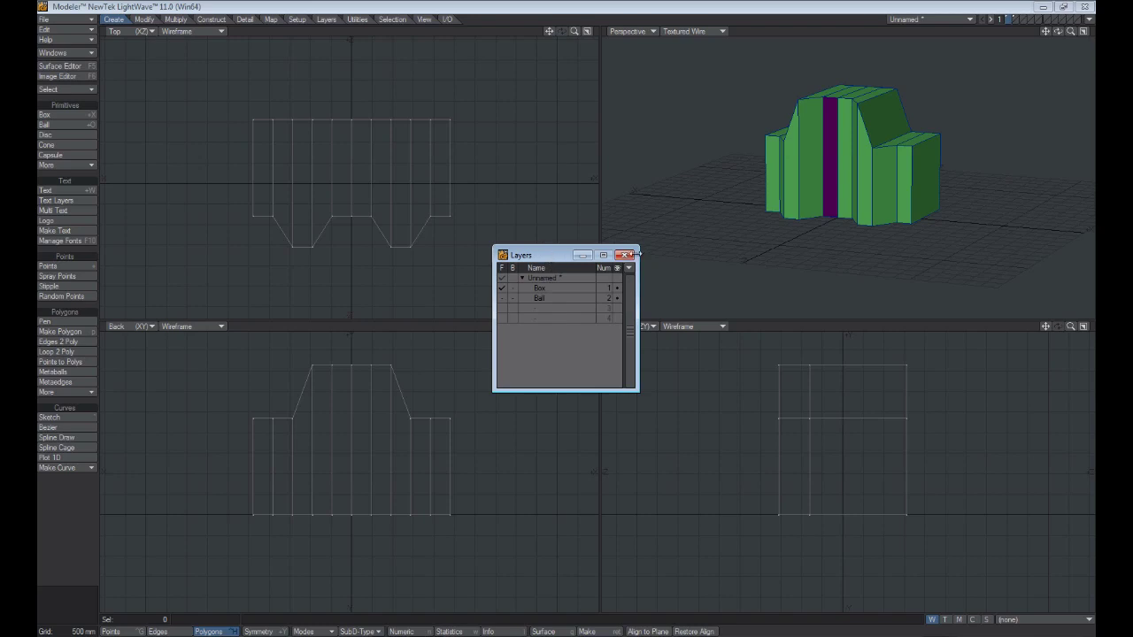
{"action": "left_click", "coordinate": [625, 255]}
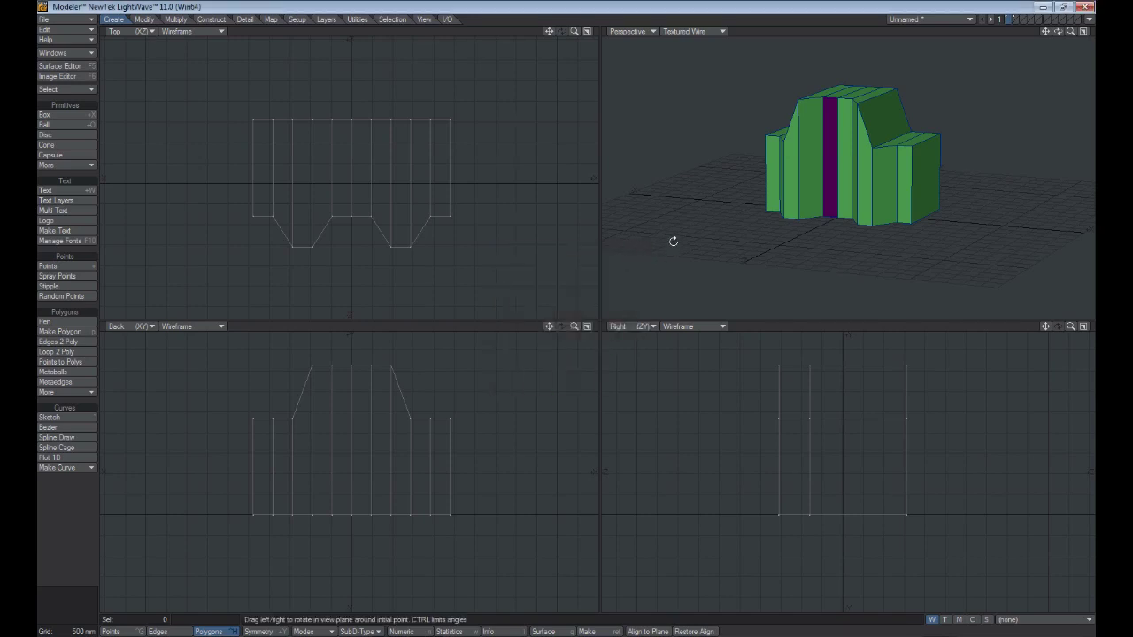